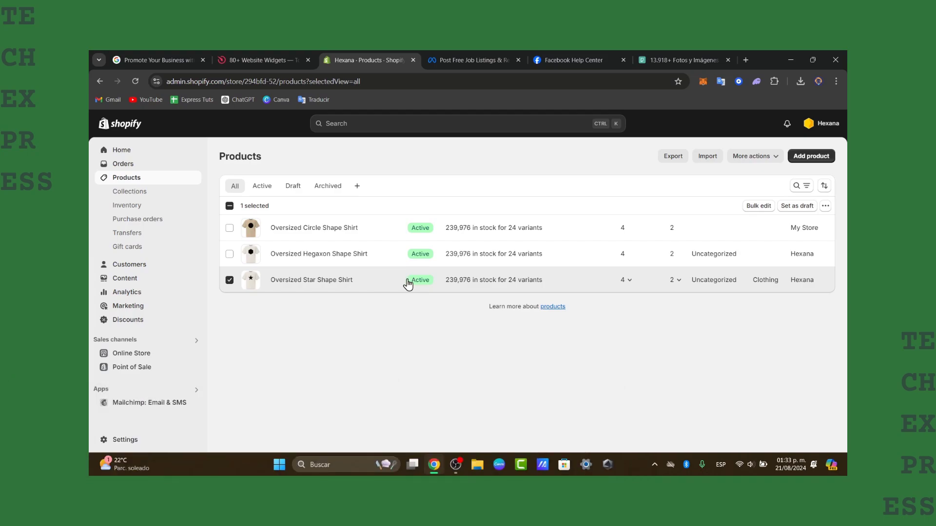
# - Go to Online Store > Themes and close the three extra browser tabs
pyautogui.click(148, 352)
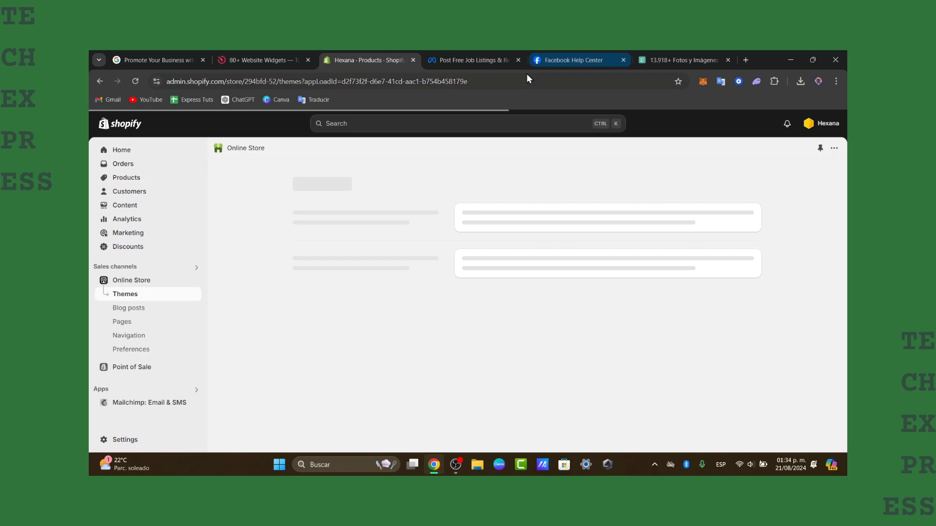
pyautogui.click(517, 60)
pyautogui.click(518, 60)
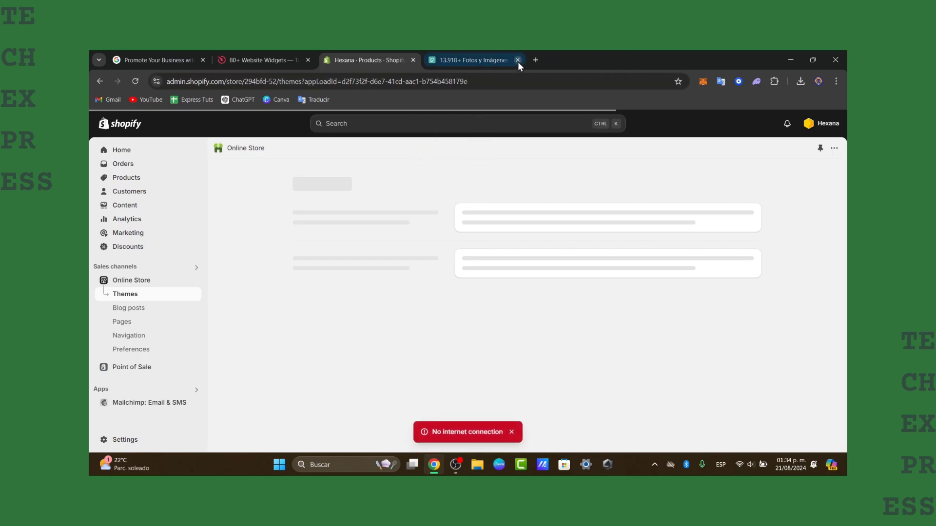
pyautogui.click(518, 60)
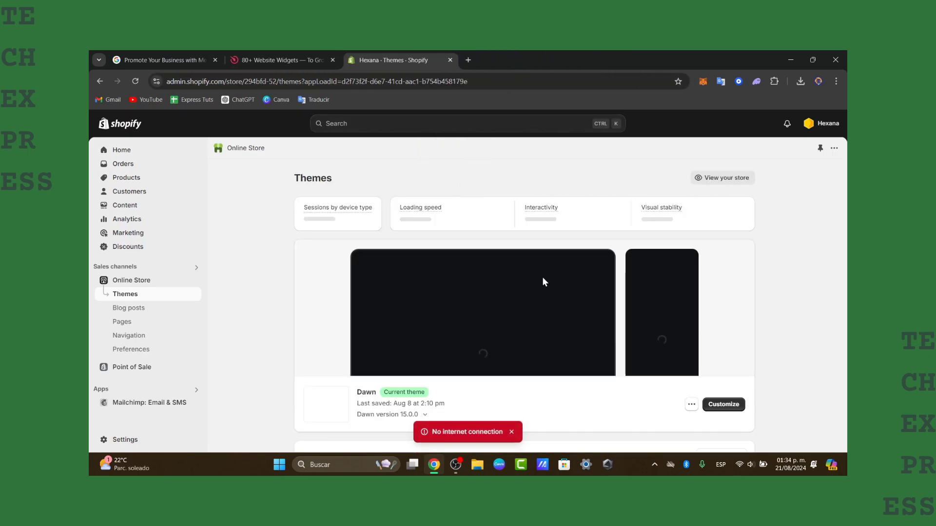
# - Dismiss the 'No internet connection' notice and scroll the Themes page toward Explore more themes
pyautogui.click(511, 432)
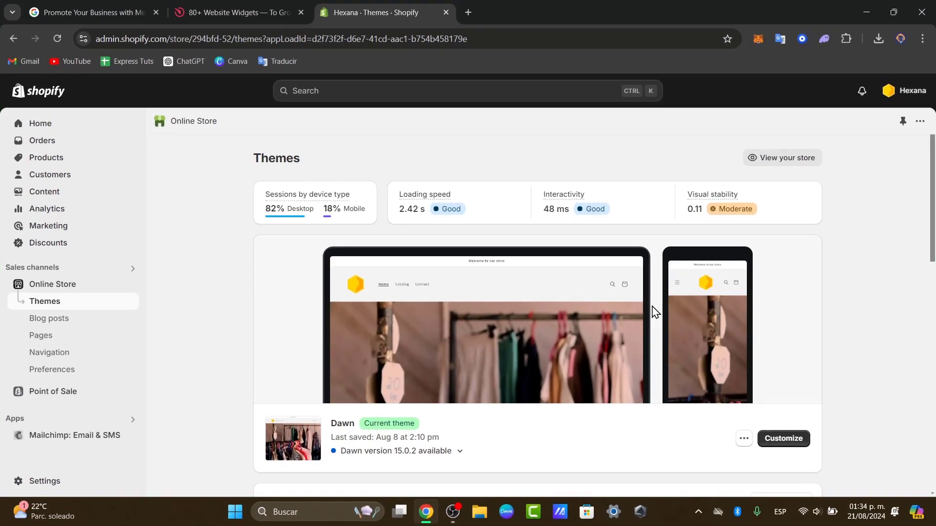
pyautogui.scroll(-3, 620, 302)
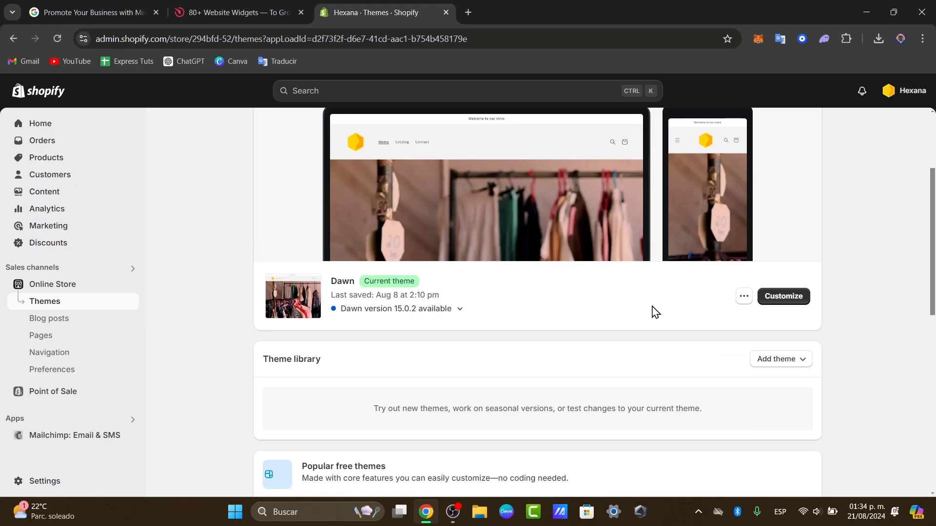
pyautogui.scroll(3, 655, 312)
pyautogui.scroll(-12, 655, 312)
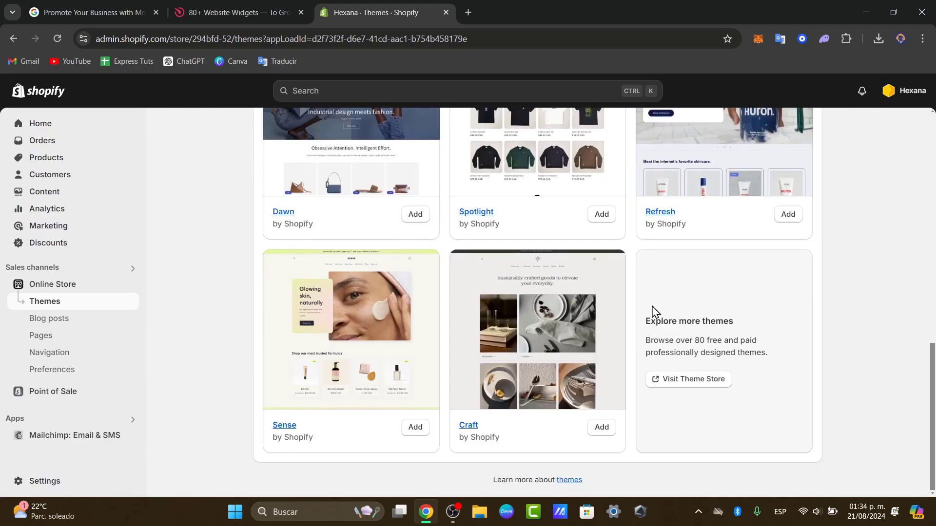
pyautogui.scroll(6, 656, 312)
pyautogui.scroll(-6, 655, 312)
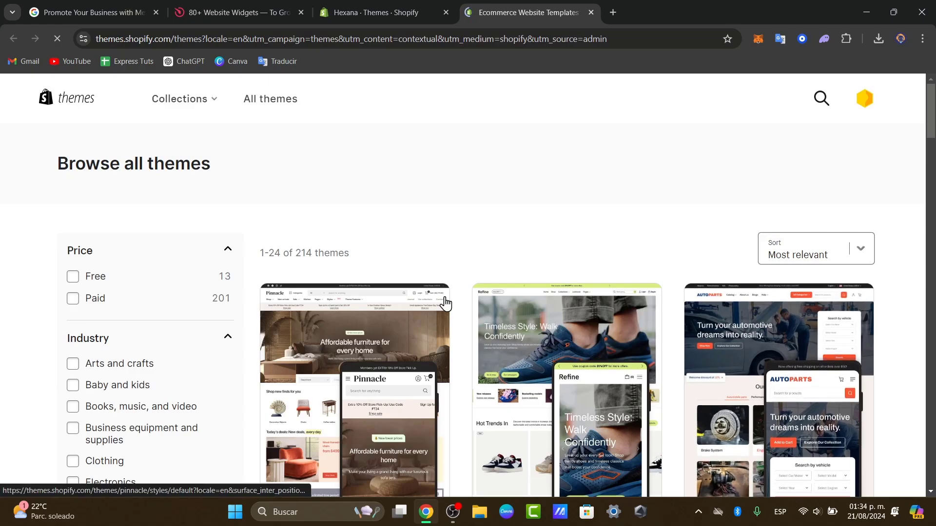
# - Filter the Theme Store to free themes and scroll through the results
pyautogui.click(73, 277)
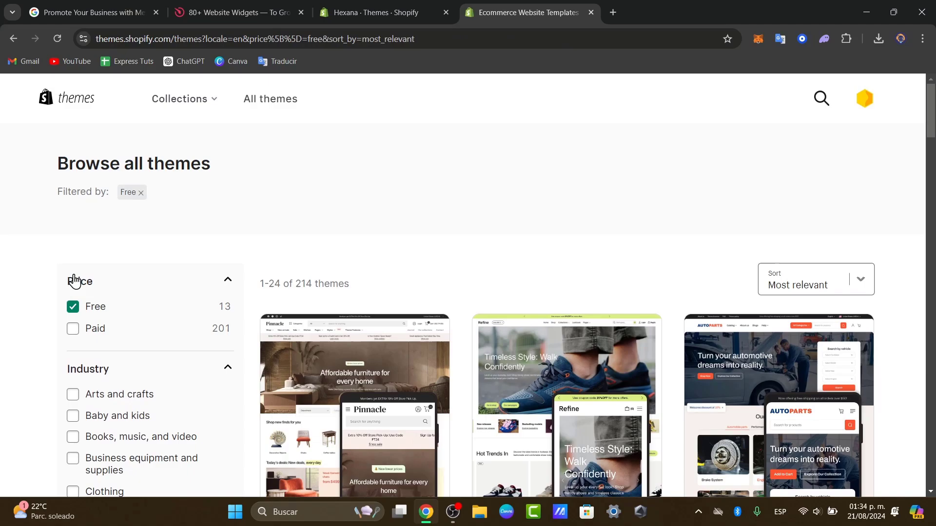
pyautogui.scroll(-5, 652, 377)
pyautogui.scroll(-15, 652, 376)
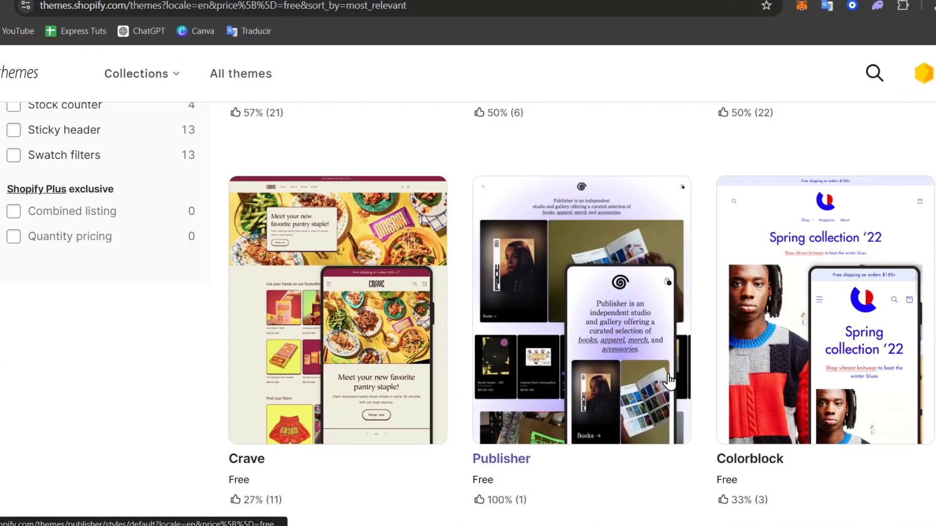
pyautogui.scroll(-7, 668, 380)
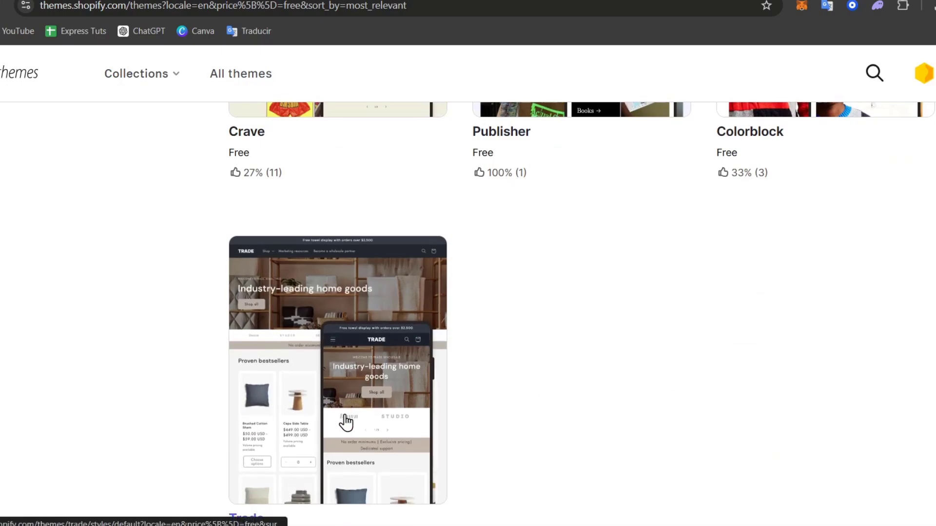
pyautogui.scroll(-3, 346, 422)
# - Preview the Trade theme's demo store, then close the tab to return to Themes
pyautogui.click(311, 220)
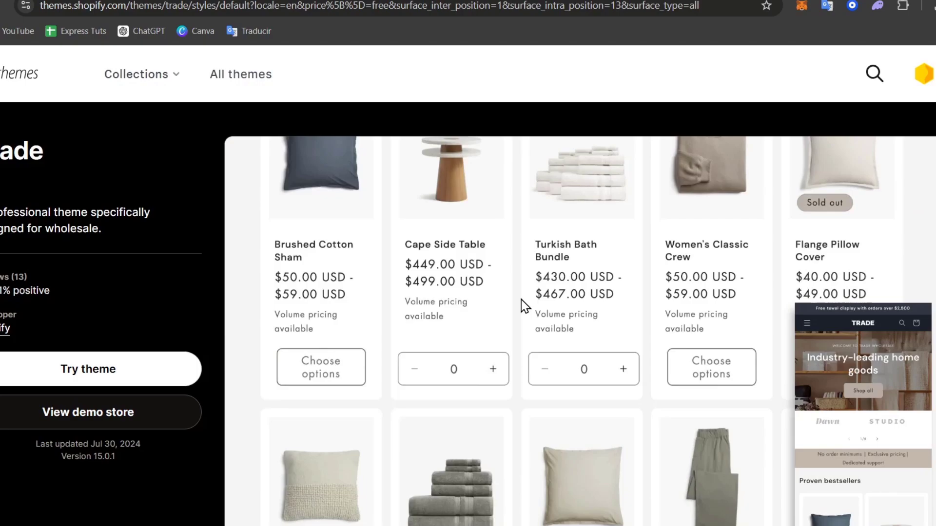
pyautogui.scroll(-6, 524, 306)
pyautogui.scroll(3, 294, 388)
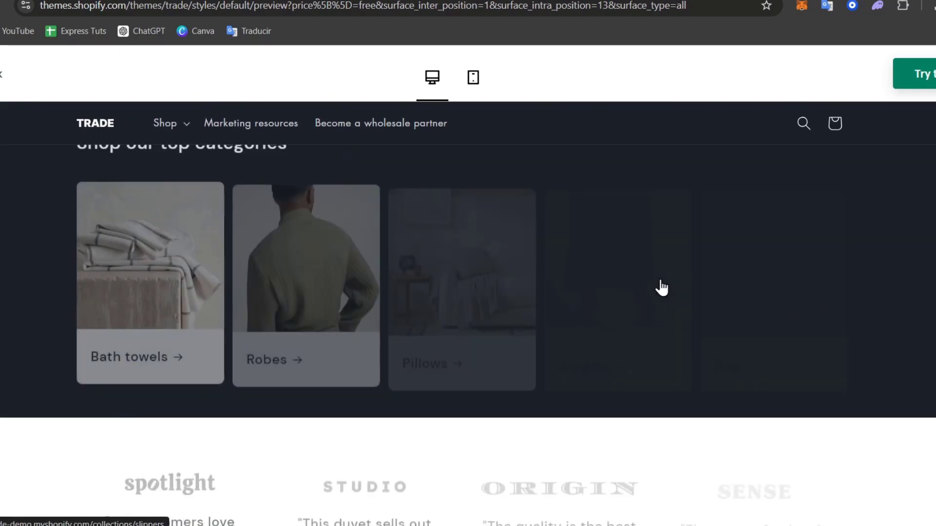
pyautogui.scroll(-6, 663, 286)
pyautogui.scroll(3, 354, 405)
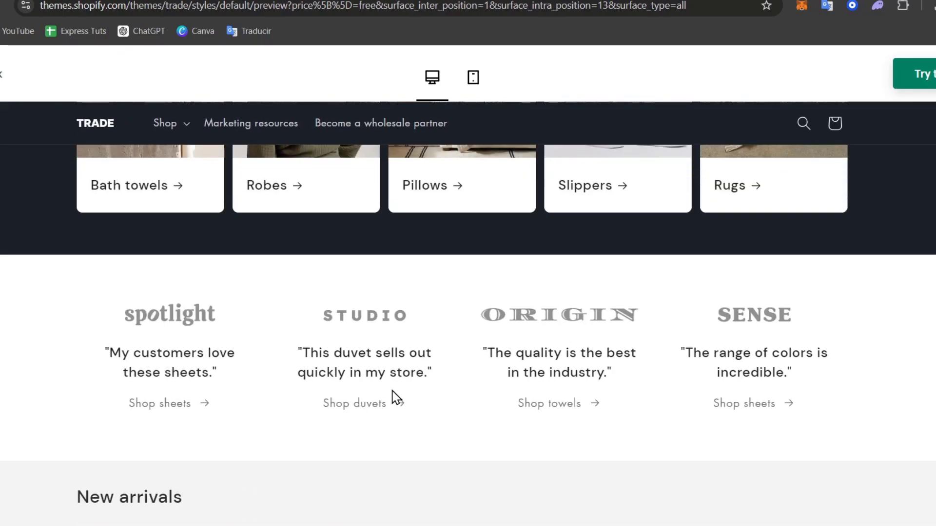
pyautogui.scroll(-10, 757, 347)
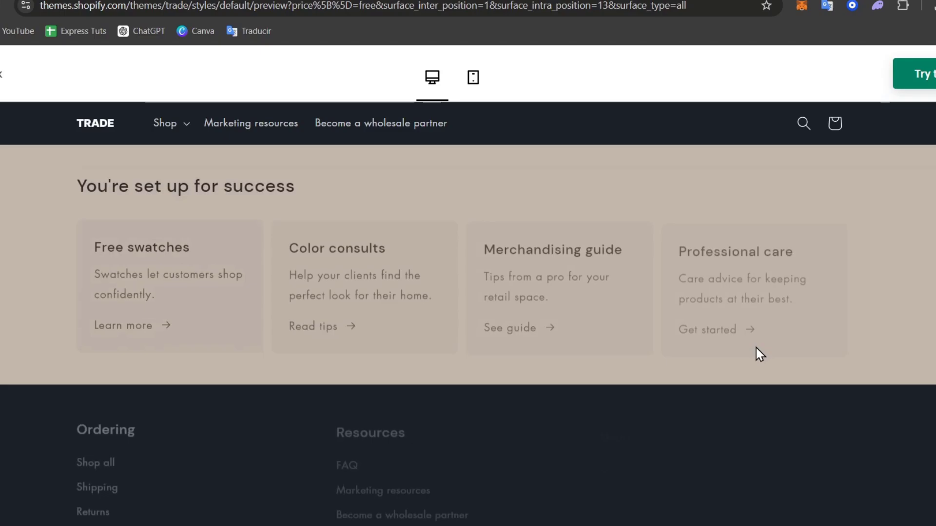
pyautogui.scroll(5, 756, 348)
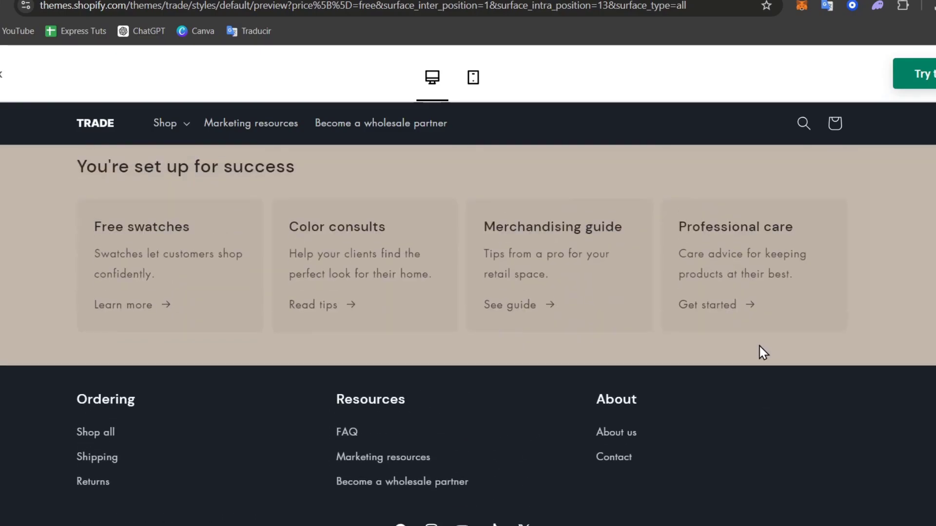
pyautogui.scroll(10, 752, 354)
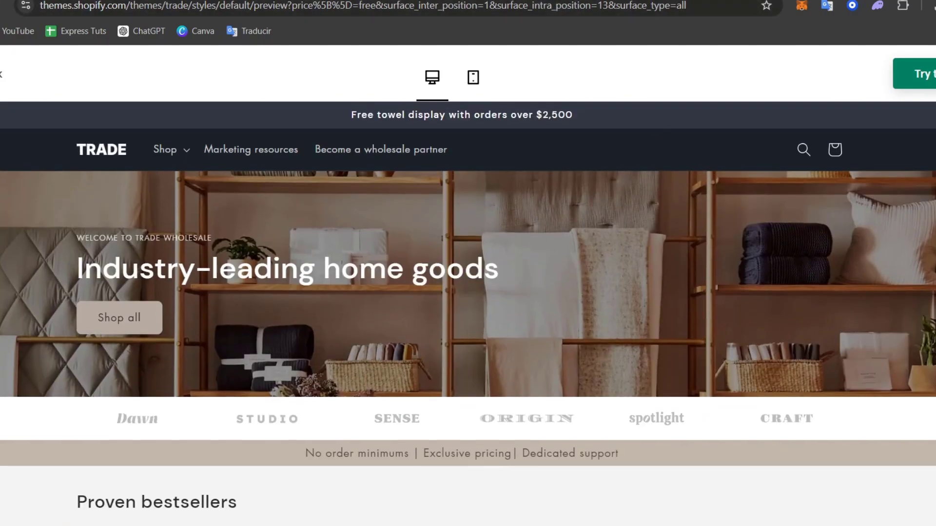
pyautogui.hotkey('ctrl', 'w')
pyautogui.scroll(10, 510, 301)
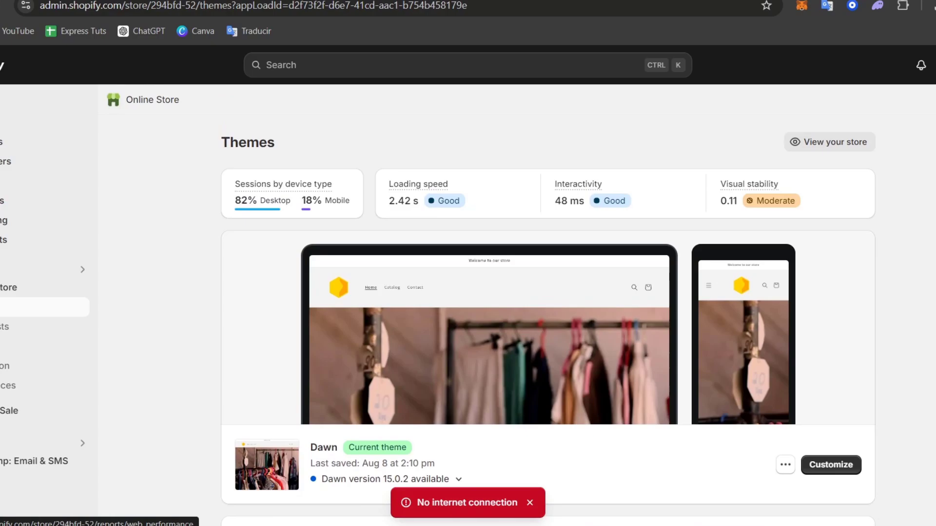
# - Switch to the elfsight.com tab, look through the Widgets menu, and go to Log In
pyautogui.hotkey('ctrl', 'Tab')
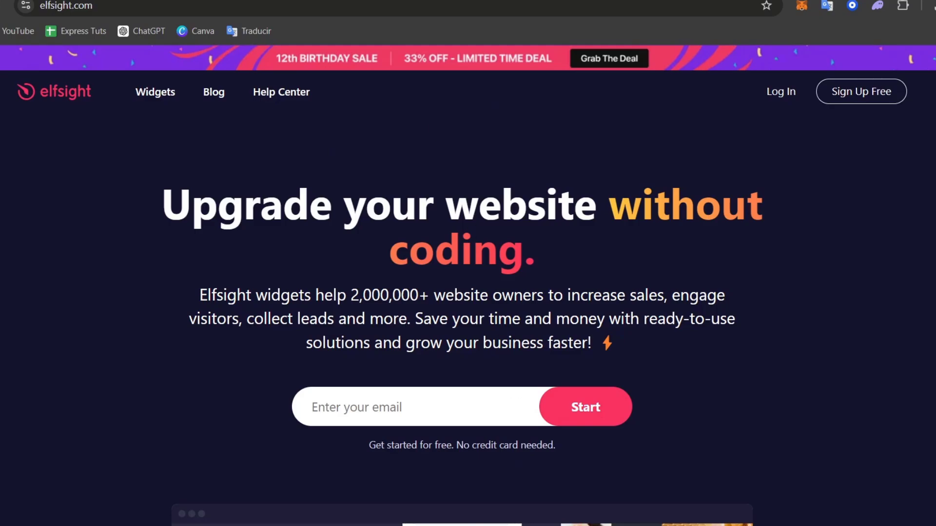
pyautogui.hotkey('ctrl', 'shift', 'Tab')
pyautogui.hotkey('ctrl', 'Tab')
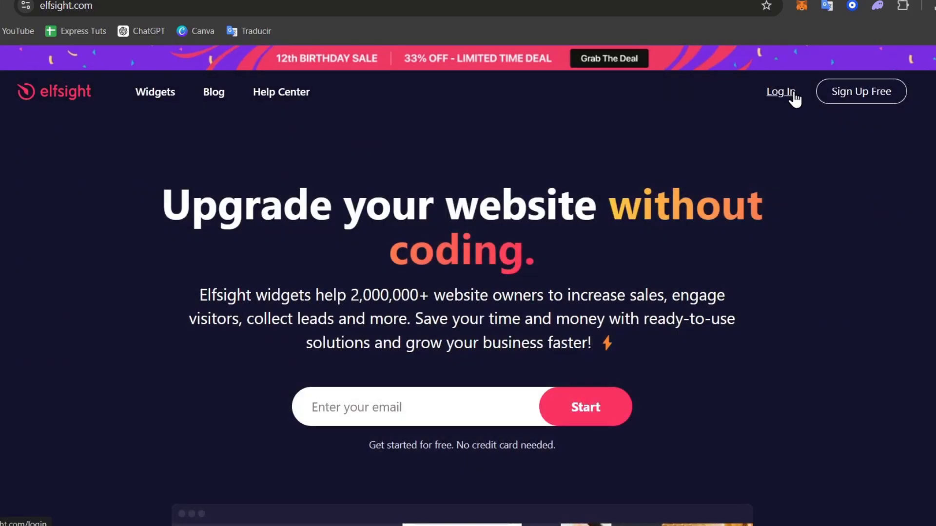
pyautogui.click(786, 92)
pyautogui.click(786, 95)
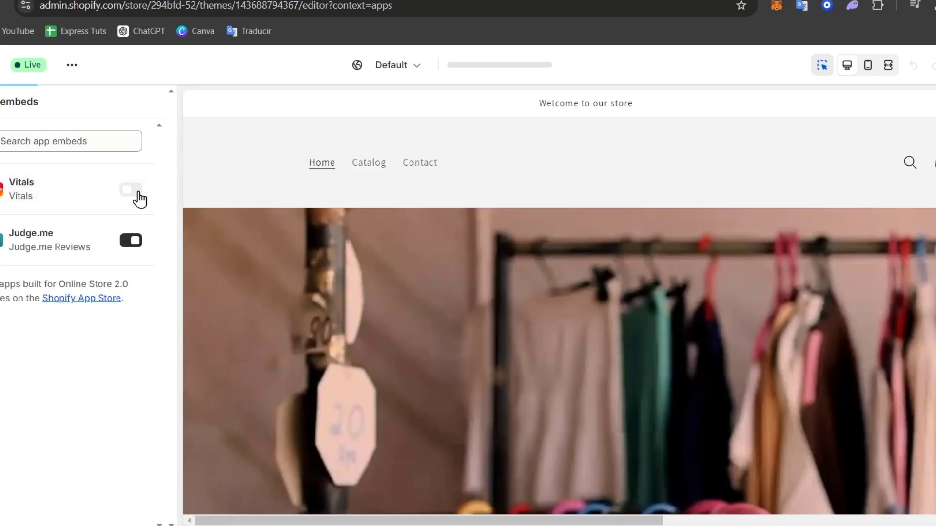
# - Switch on the Vitals app embed in the theme editor
pyautogui.click(136, 193)
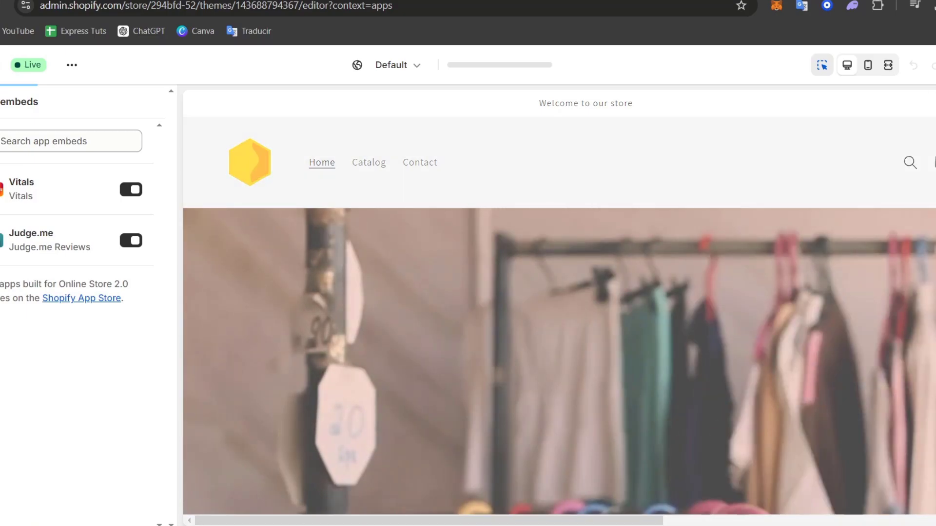
# - Choose Import reviews from AliExpress in Vitals, select Oversized Star Shape Shirt, and focus the link field
pyautogui.hotkey('ctrl', 'Tab')
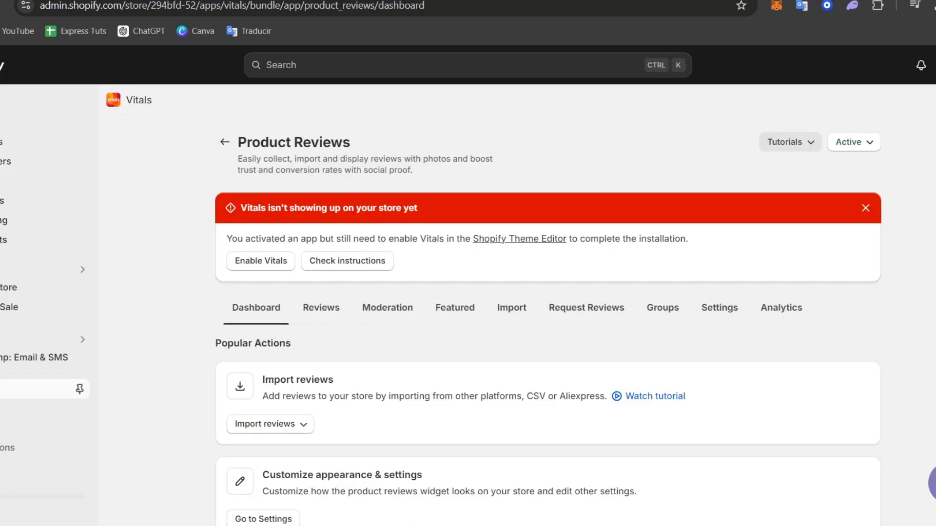
pyautogui.scroll(-3, 449, 160)
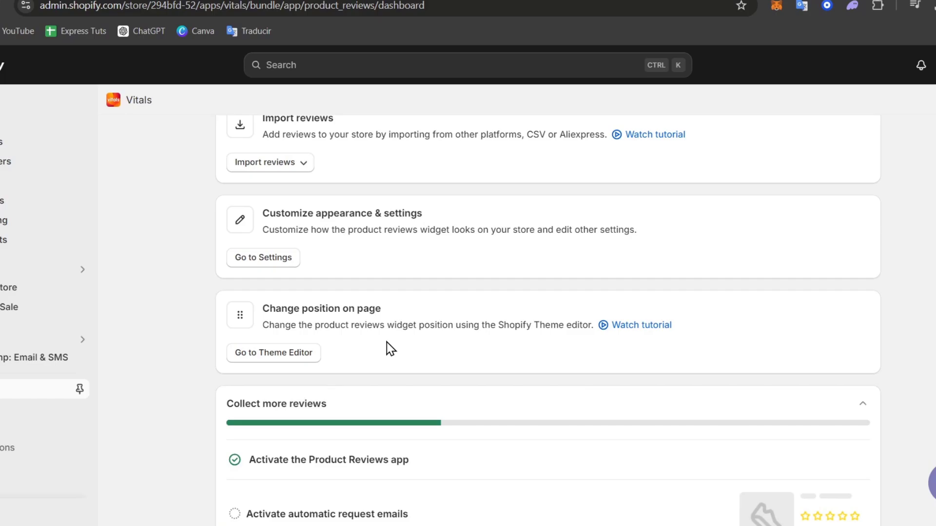
pyautogui.scroll(-6, 390, 350)
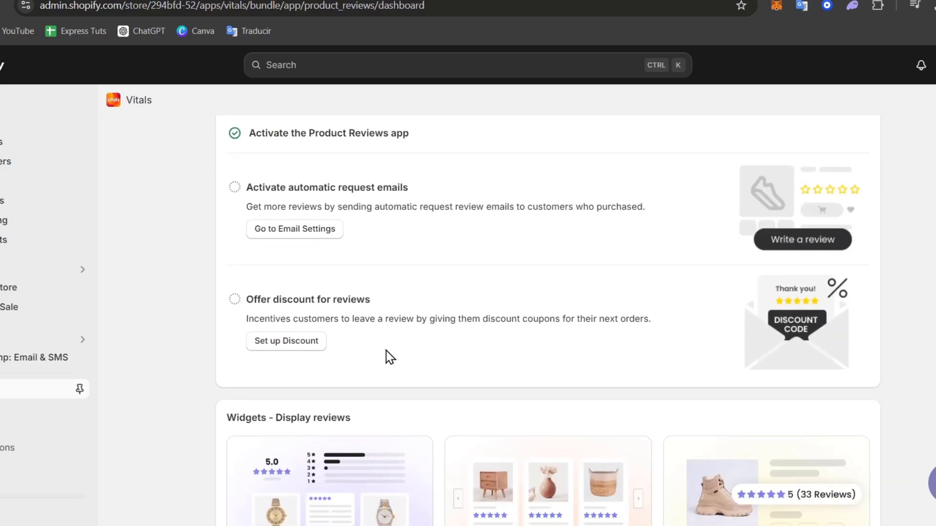
pyautogui.scroll(10, 390, 357)
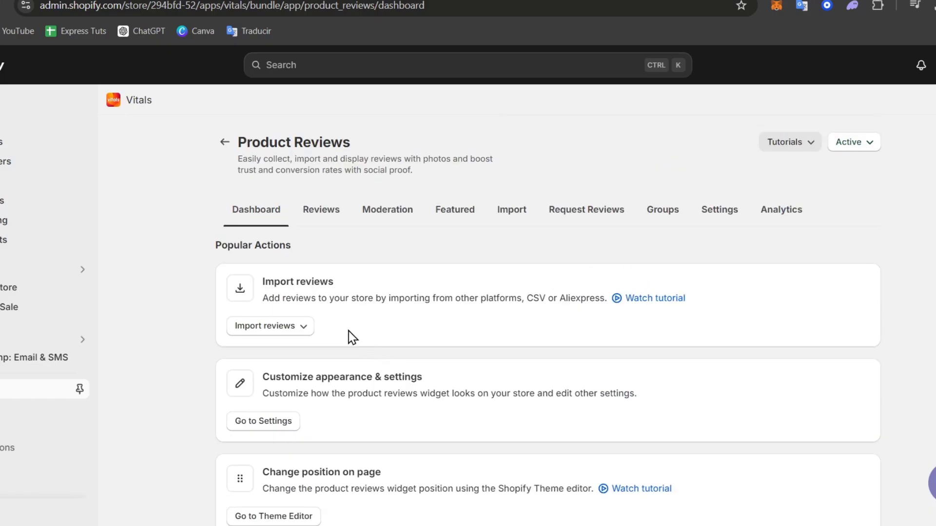
pyautogui.click(290, 325)
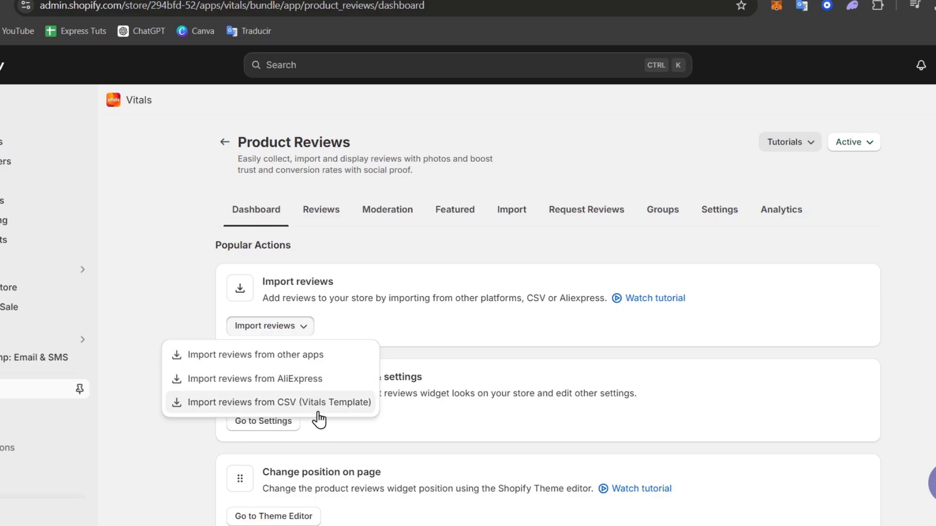
pyautogui.click(306, 380)
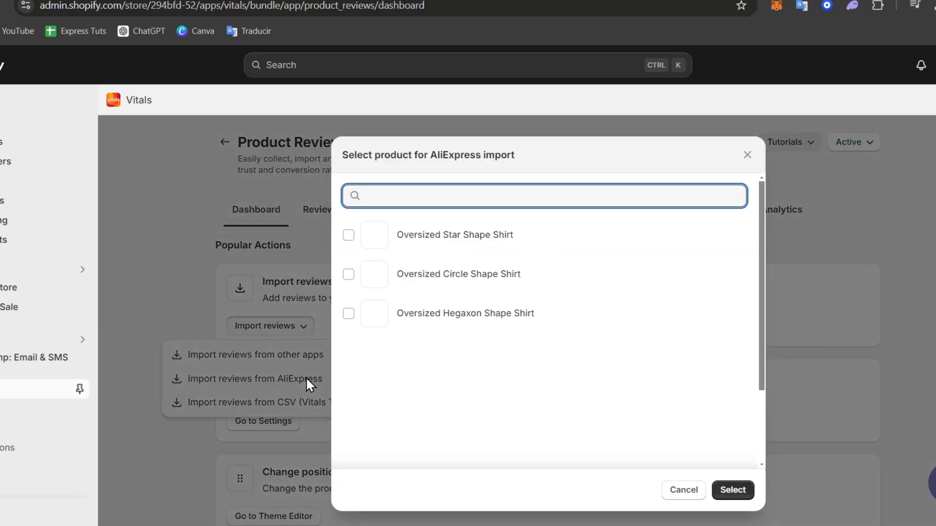
pyautogui.click(355, 238)
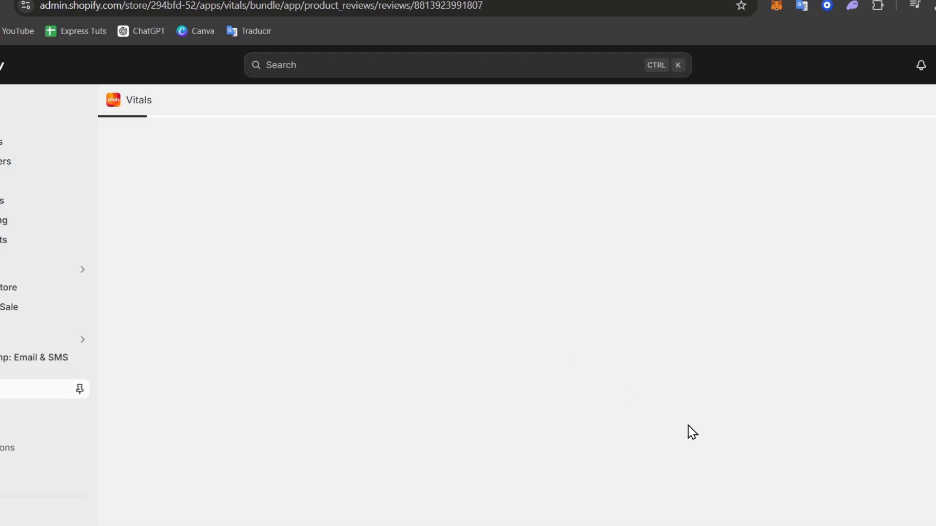
pyautogui.click(433, 232)
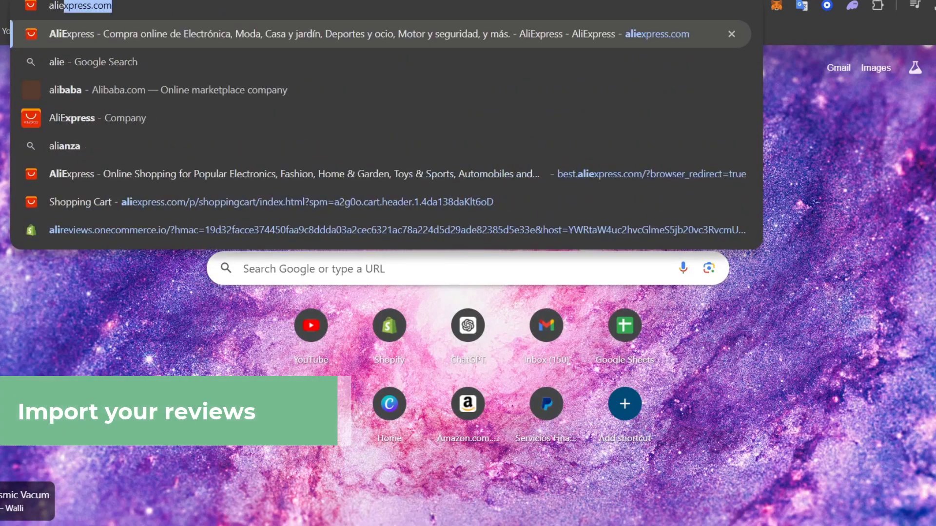
# - Go to aliexpress.com and search for 'star t shirt'
pyautogui.press('Return')
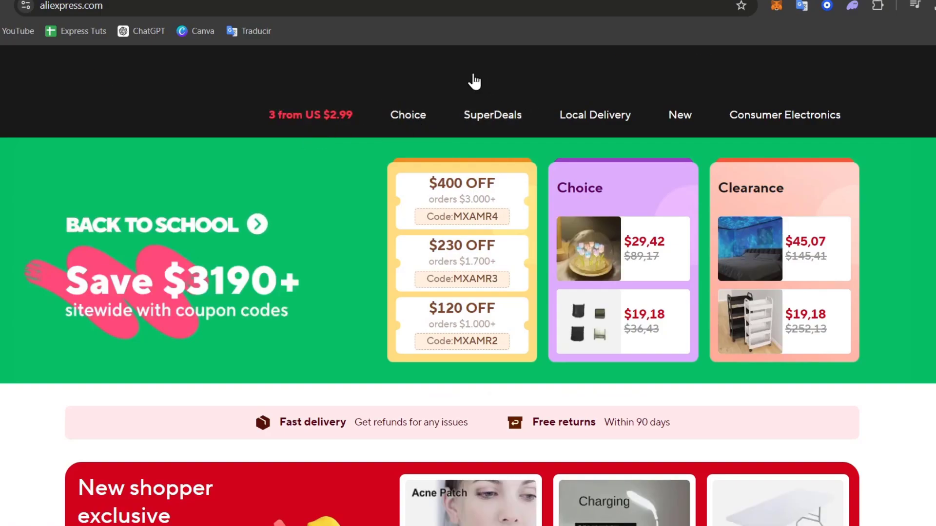
pyautogui.click(329, 76)
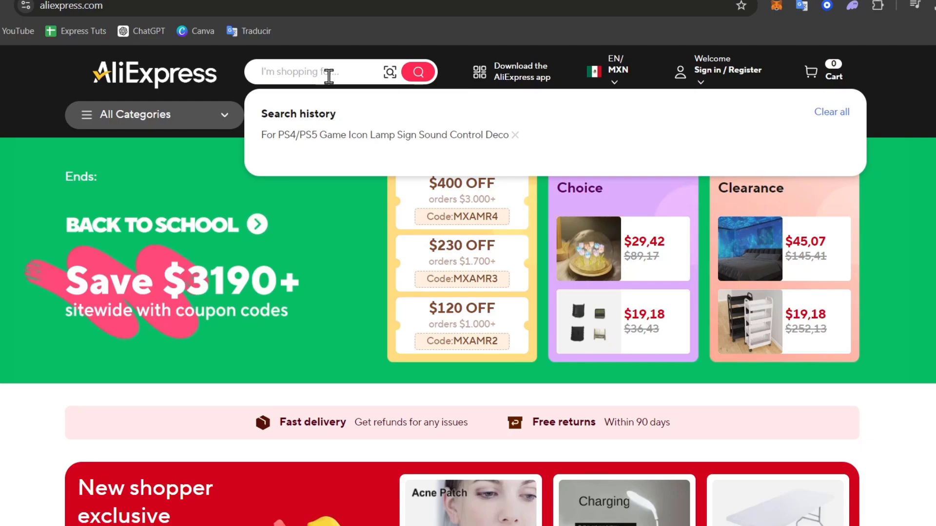
pyautogui.write('star t shirt')
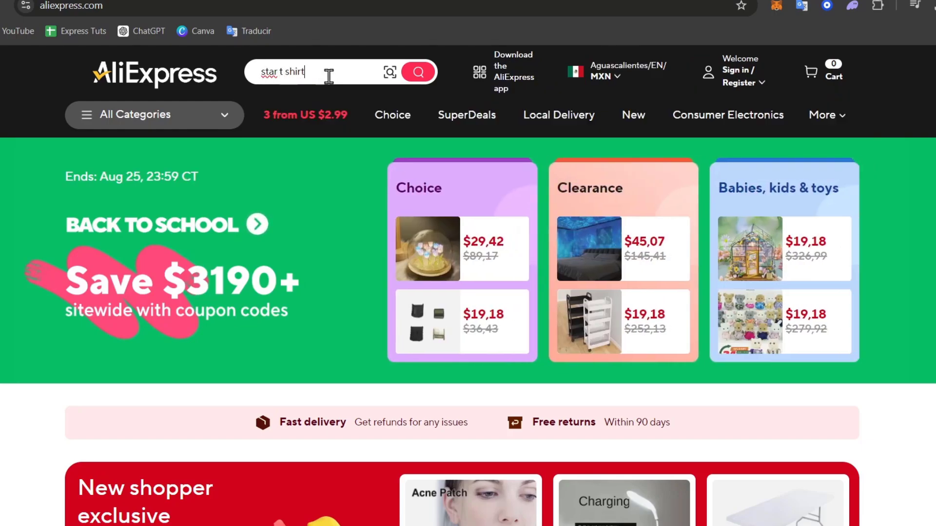
pyautogui.press('Return')
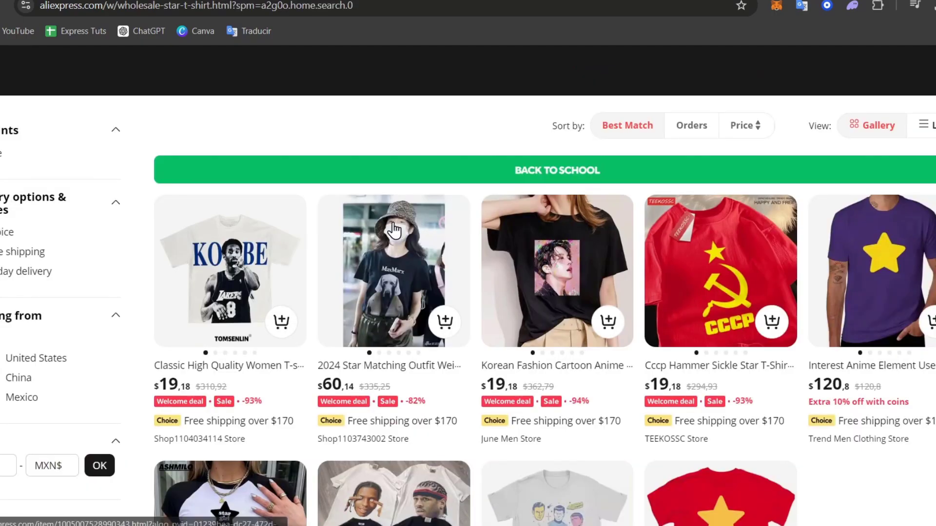
pyautogui.scroll(-3, 678, 308)
pyautogui.scroll(3, 677, 309)
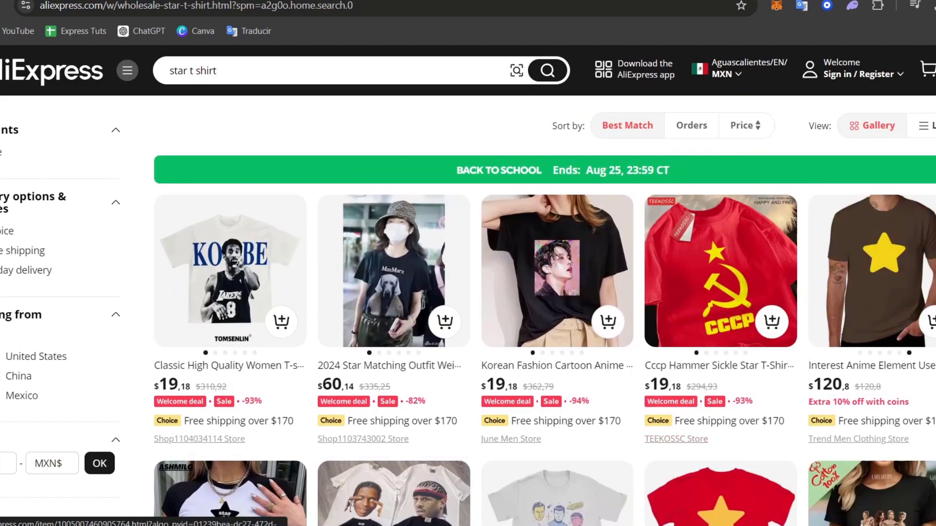
pyautogui.scroll(-6, 880, 265)
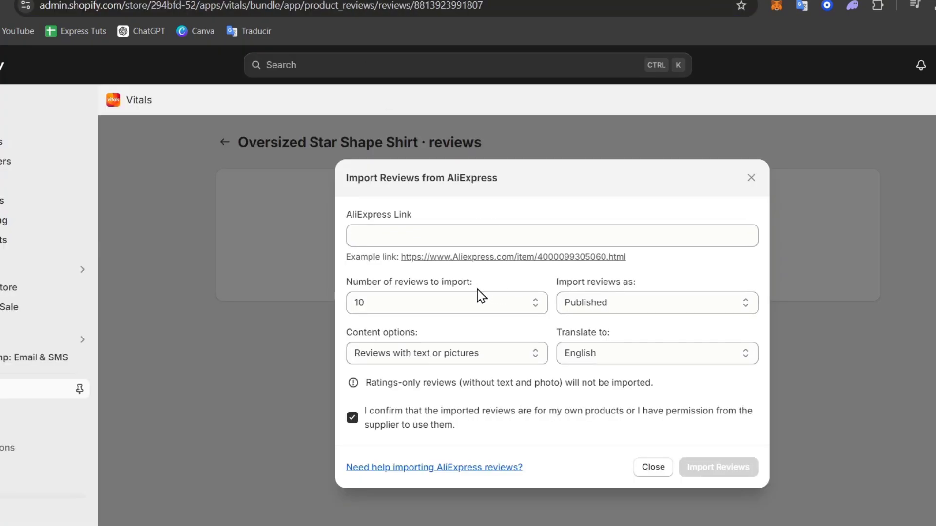
# - Paste the star shirt's AliExpress product link into Vitals' AliExpress Link field
pyautogui.click(476, 236)
pyautogui.hotkey('ctrl', 'v')
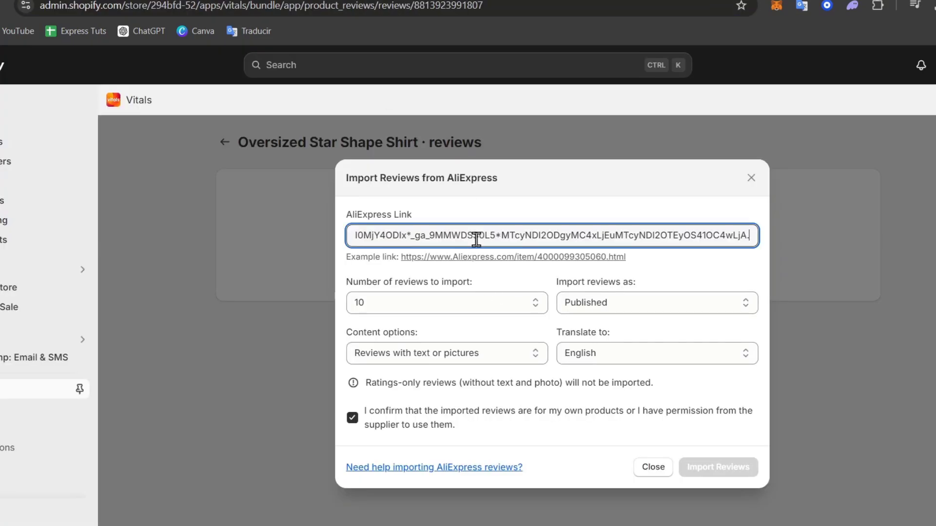
pyautogui.moveTo(584, 241); pyautogui.dragTo(140, 216)
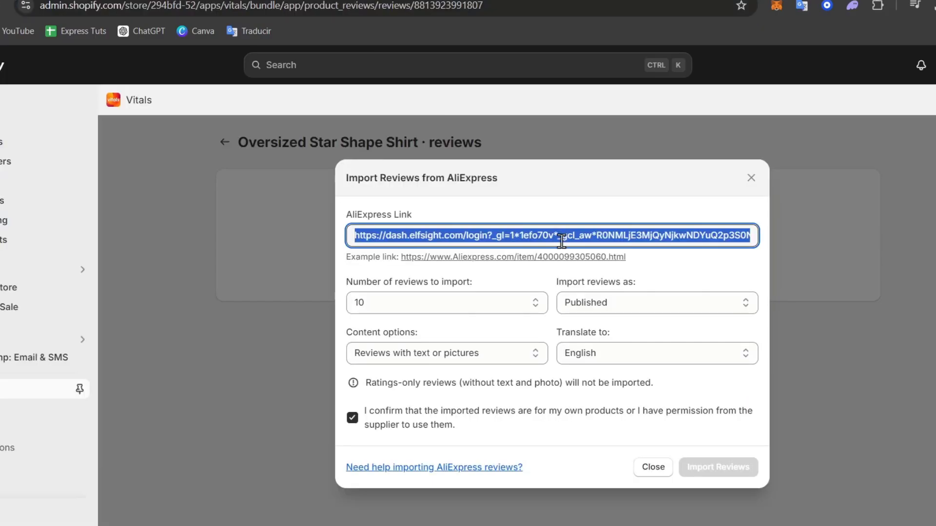
pyautogui.hotkey('ctrl', 'v')
pyautogui.hotkey('ctrl', 'a')
pyautogui.hotkey('ctrl', 'v')
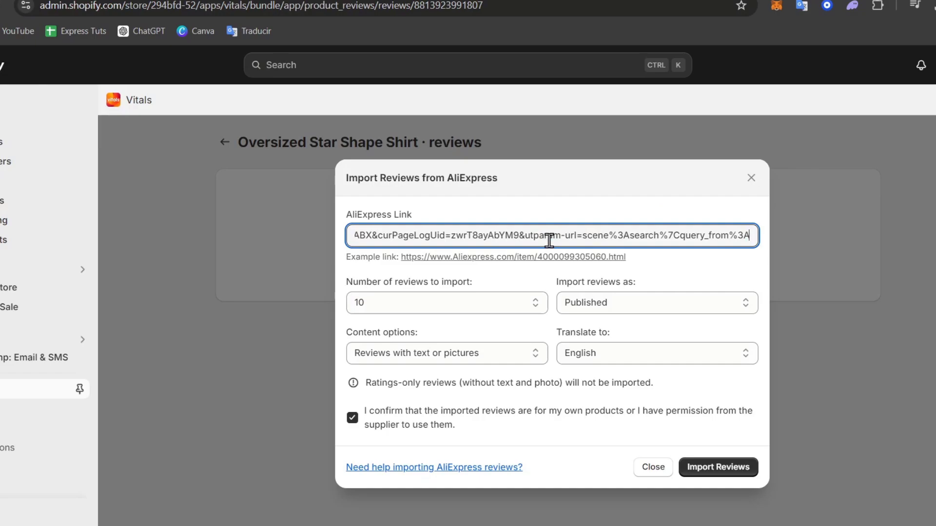
pyautogui.moveTo(548, 245); pyautogui.dragTo(230, 217)
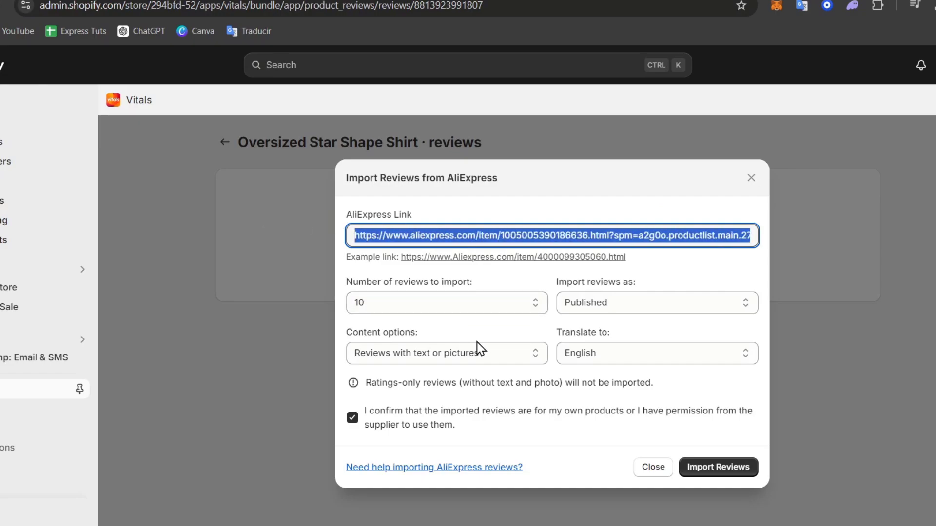
# - Import the AliExpress reviews, refresh to list them as published, and switch to the Themes tab
pyautogui.click(715, 469)
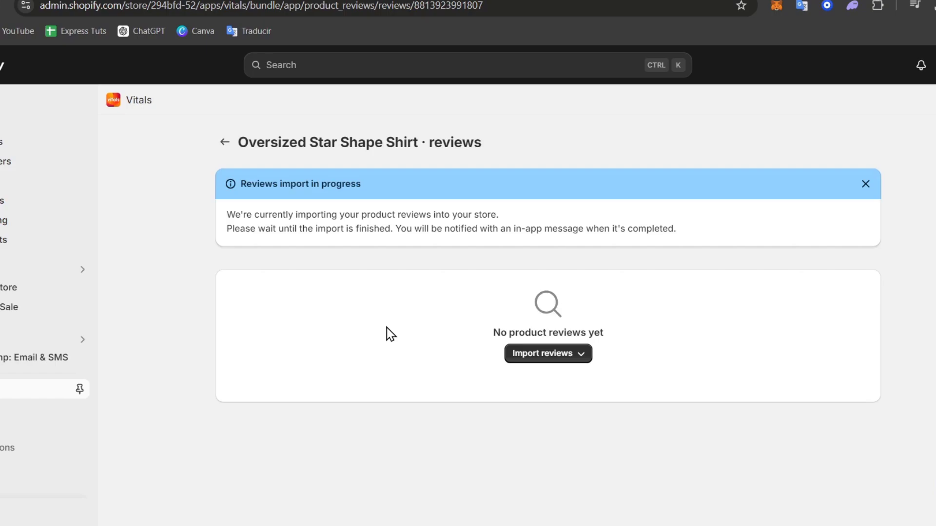
pyautogui.click(525, 356)
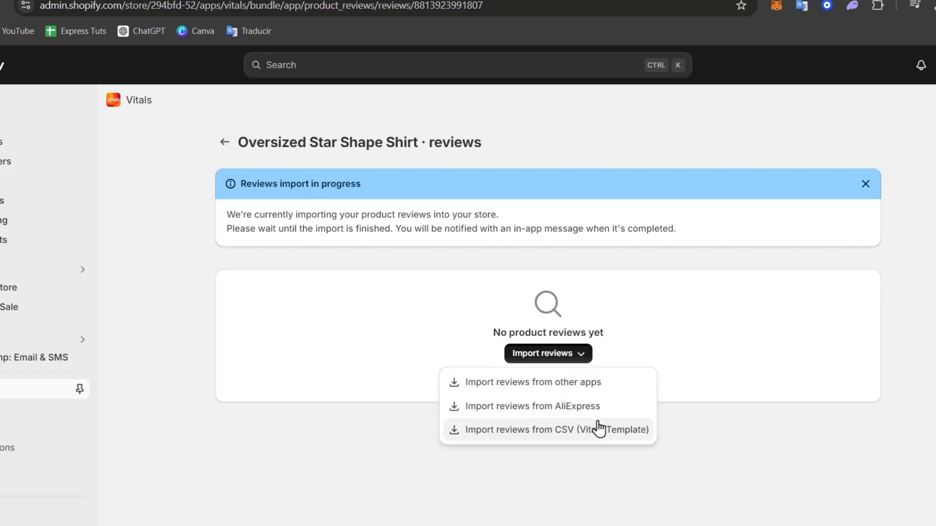
pyautogui.click(761, 297)
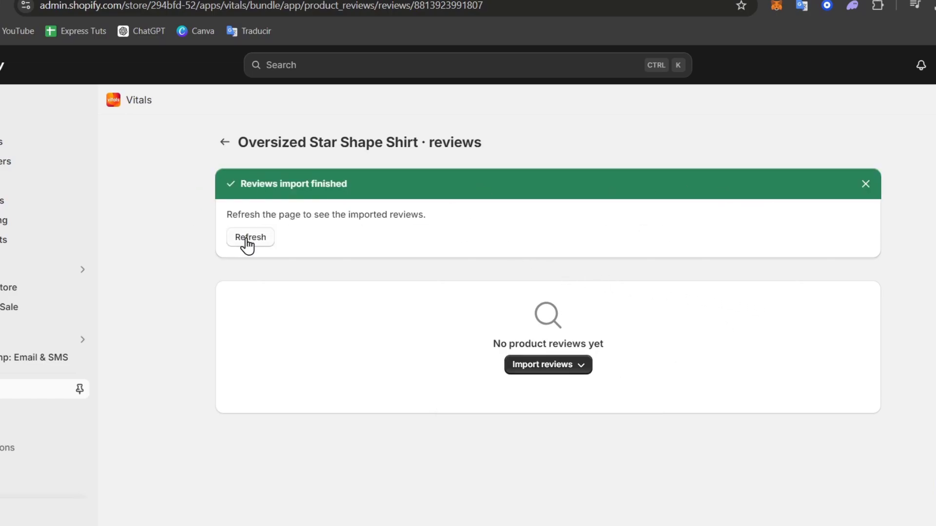
pyautogui.click(247, 240)
pyautogui.scroll(-3, 512, 287)
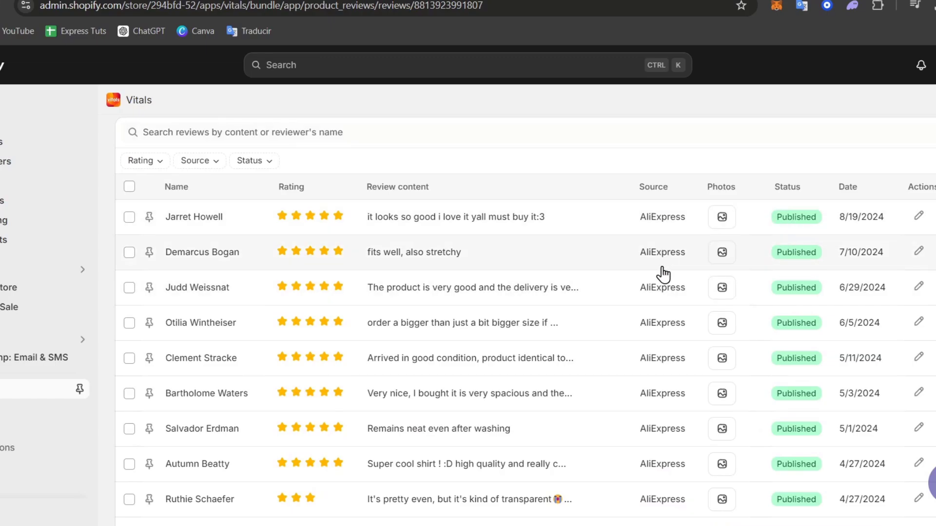
pyautogui.scroll(-2, 654, 293)
pyautogui.scroll(5, 652, 296)
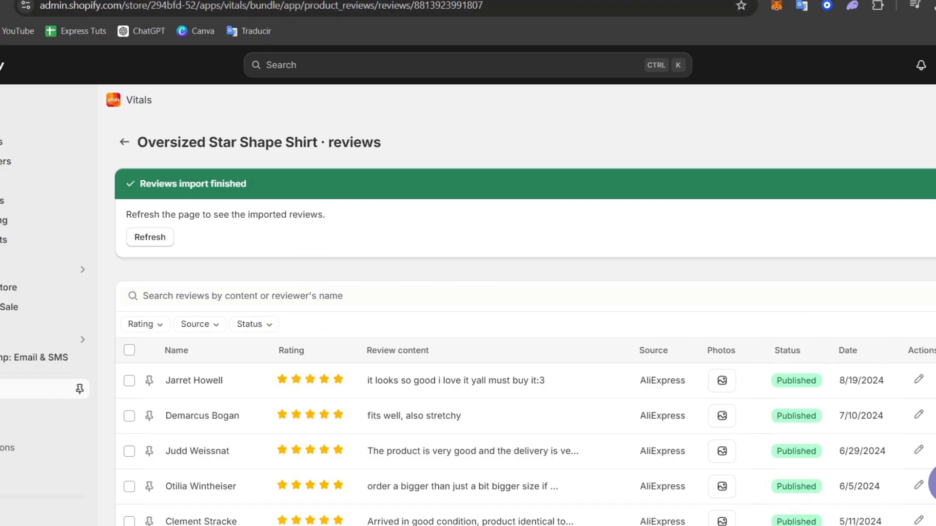
pyautogui.hotkey('ctrl', 'Tab')
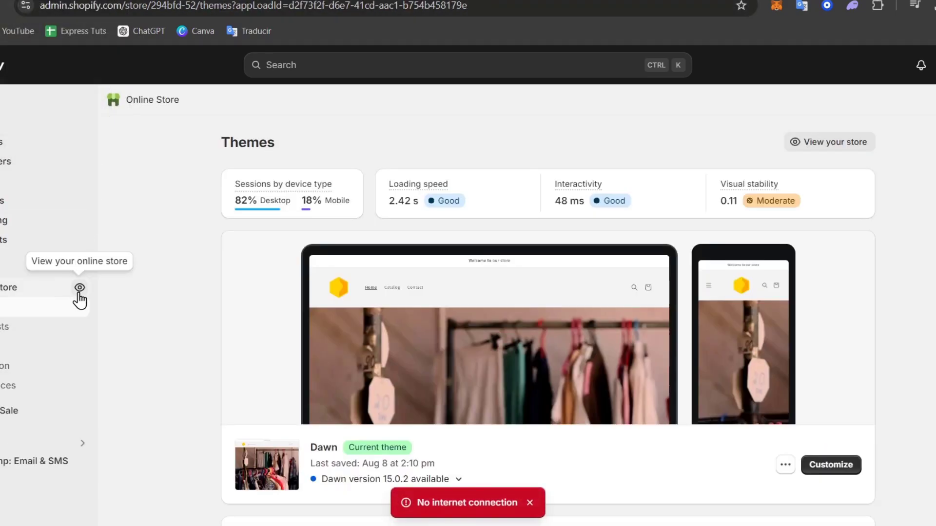
# - View the live store and the Oversized Star Shape Shirt product page
pyautogui.click(79, 301)
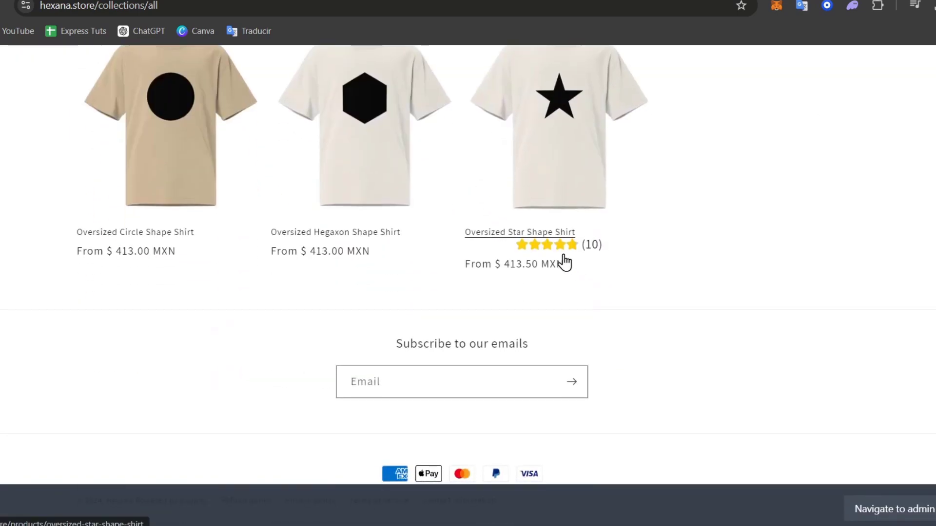
pyautogui.click(540, 243)
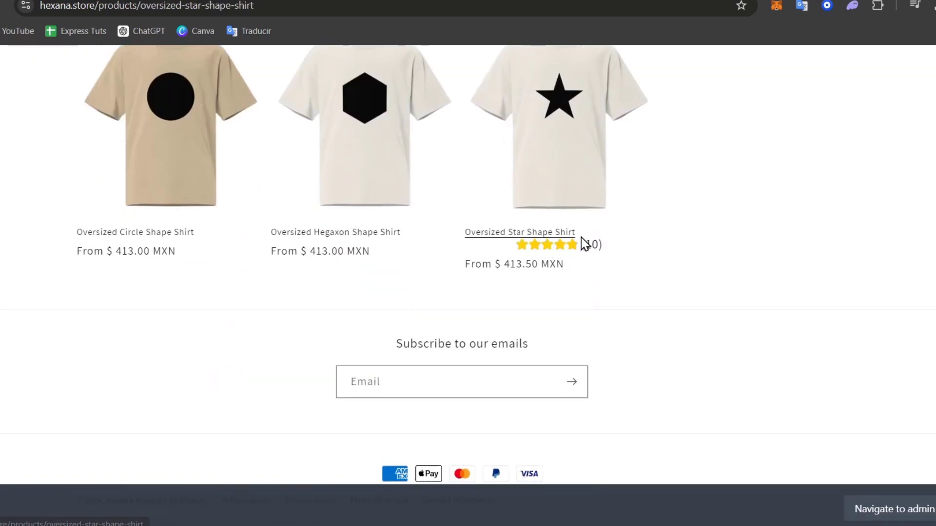
pyautogui.scroll(-3, 751, 303)
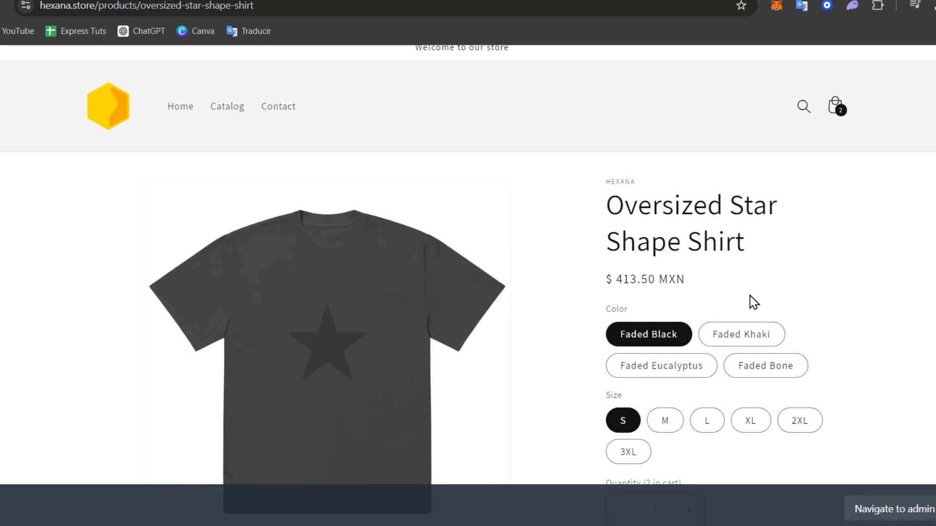
pyautogui.scroll(-3, 819, 338)
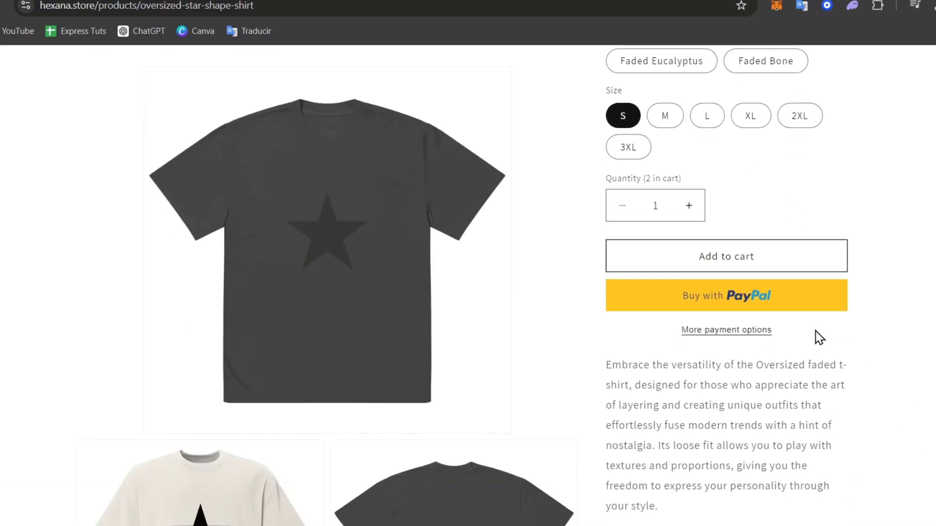
pyautogui.scroll(6, 819, 338)
pyautogui.scroll(-20, 819, 338)
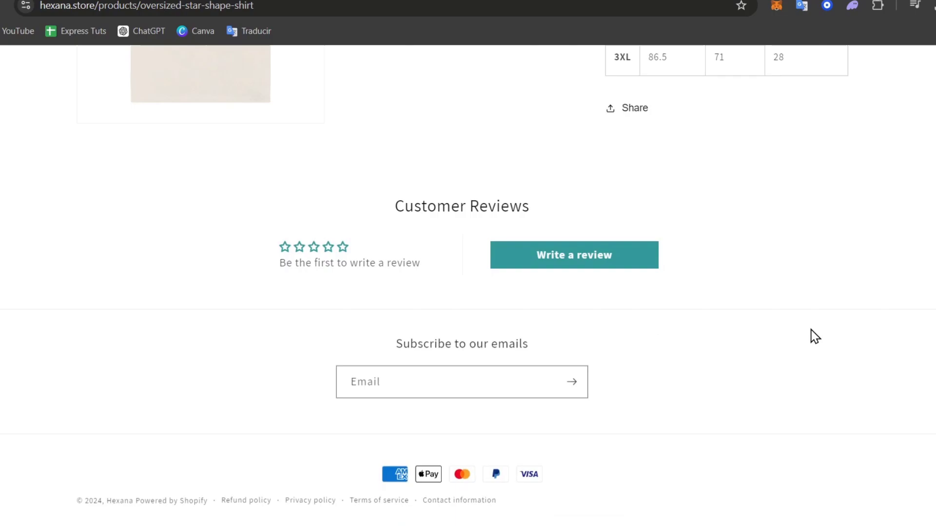
pyautogui.scroll(7, 683, 310)
pyautogui.scroll(-10, 683, 311)
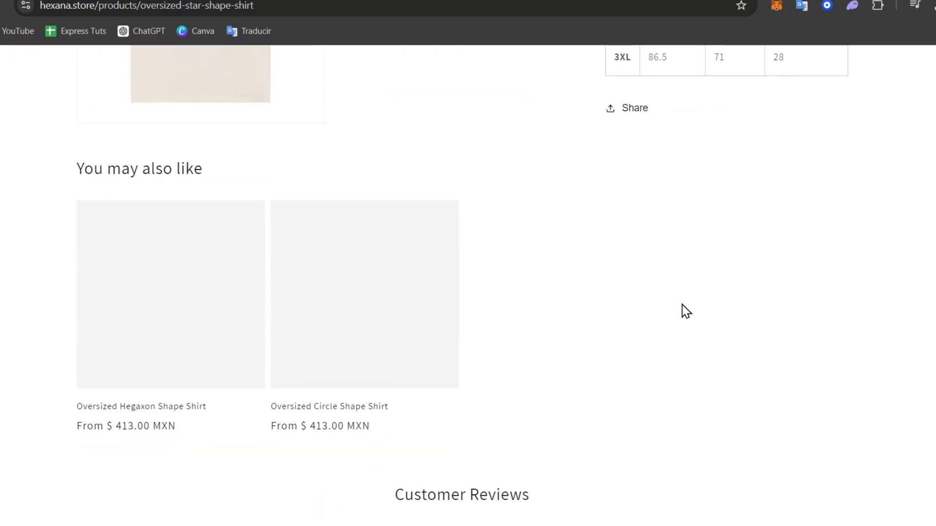
pyautogui.scroll(17, 683, 311)
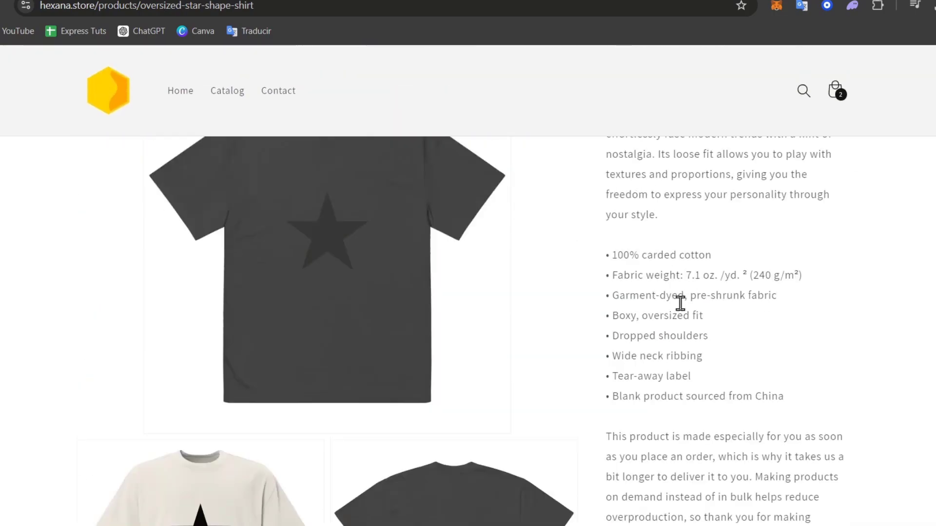
pyautogui.scroll(3, 684, 310)
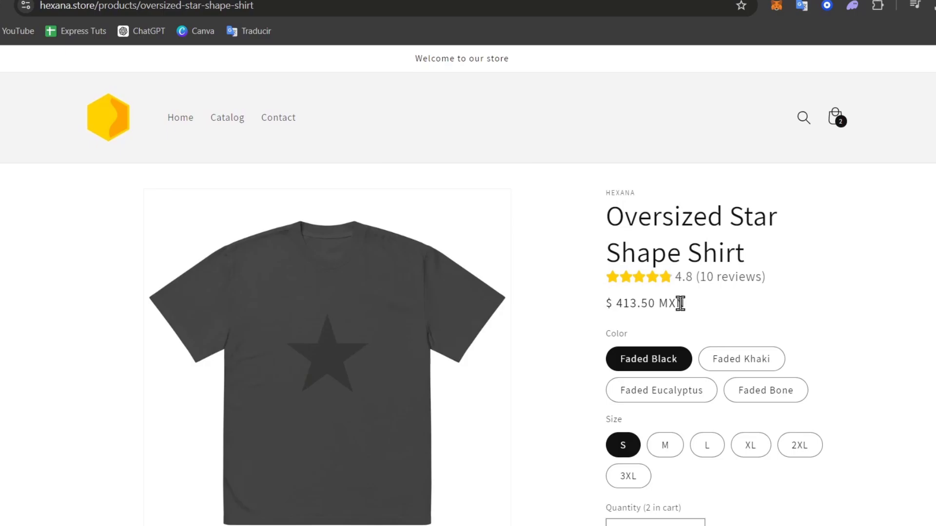
# - Jump to Customer Reviews via the '(10 reviews)' link and browse the photo reviews
pyautogui.click(738, 278)
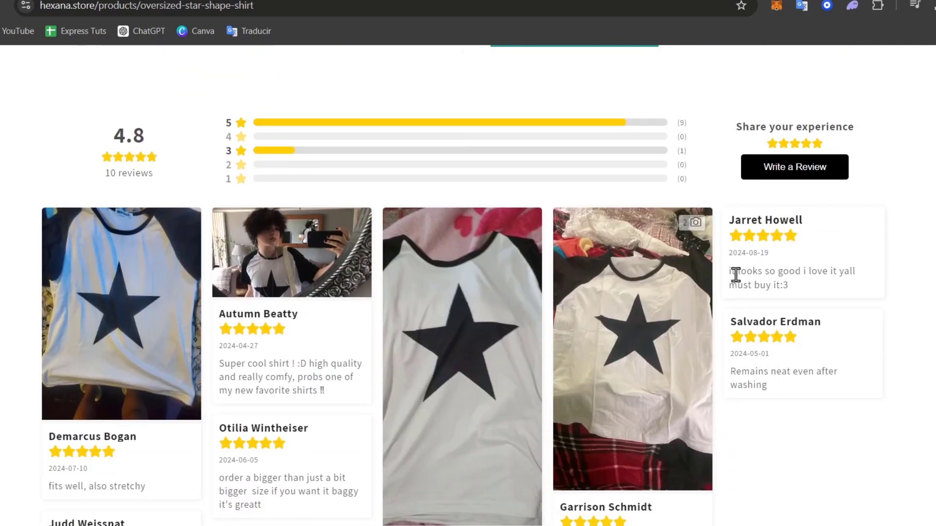
pyautogui.scroll(-10, 550, 305)
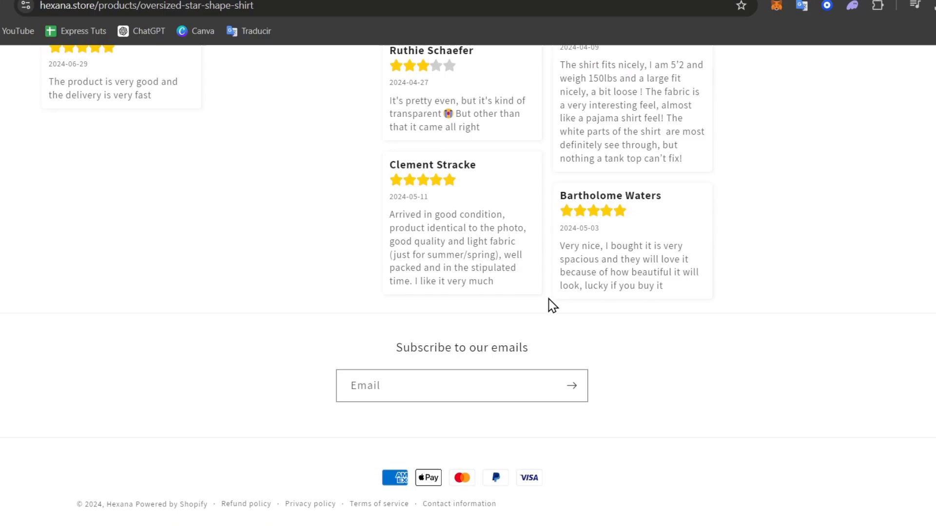
pyautogui.scroll(10, 551, 305)
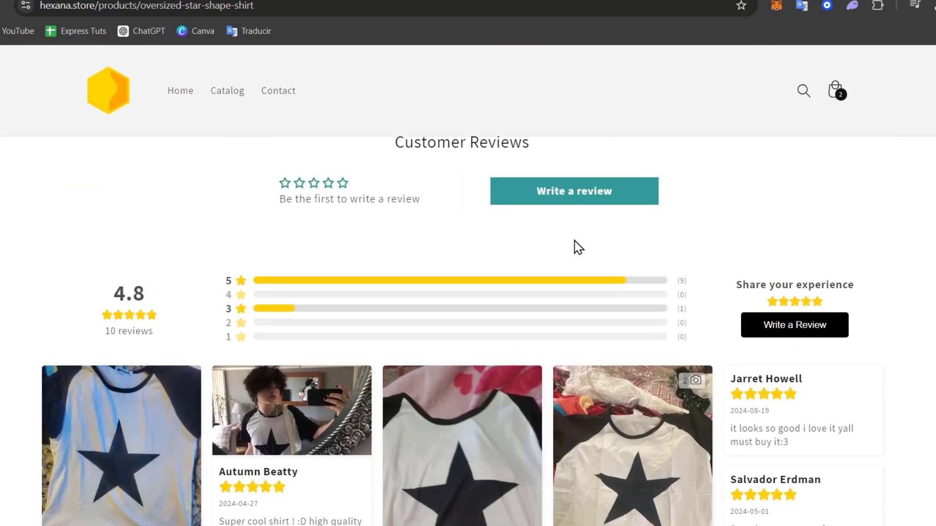
pyautogui.scroll(-3, 727, 387)
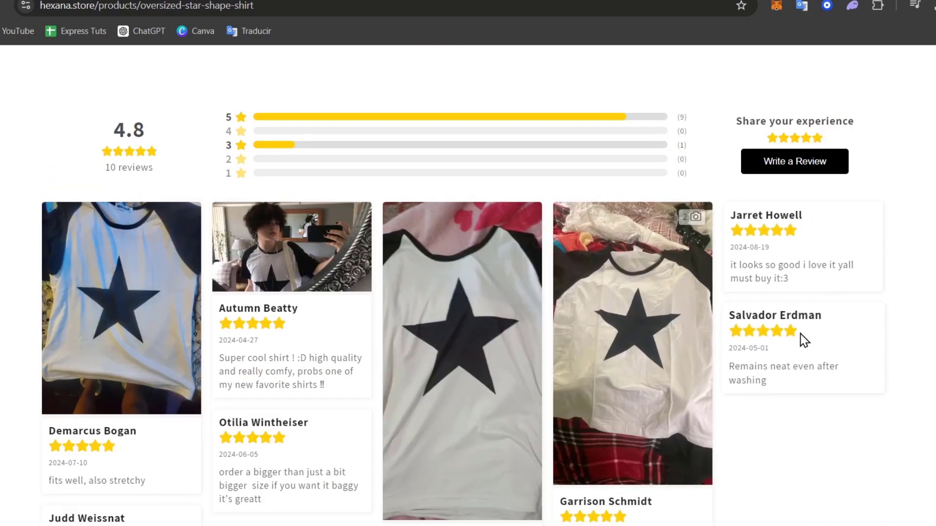
# - Return to the Vitals admin tab and go to the Product Reviews dashboard
pyautogui.hotkey('ctrl', 'Tab')
pyautogui.hotkey('ctrl', 'Tab')
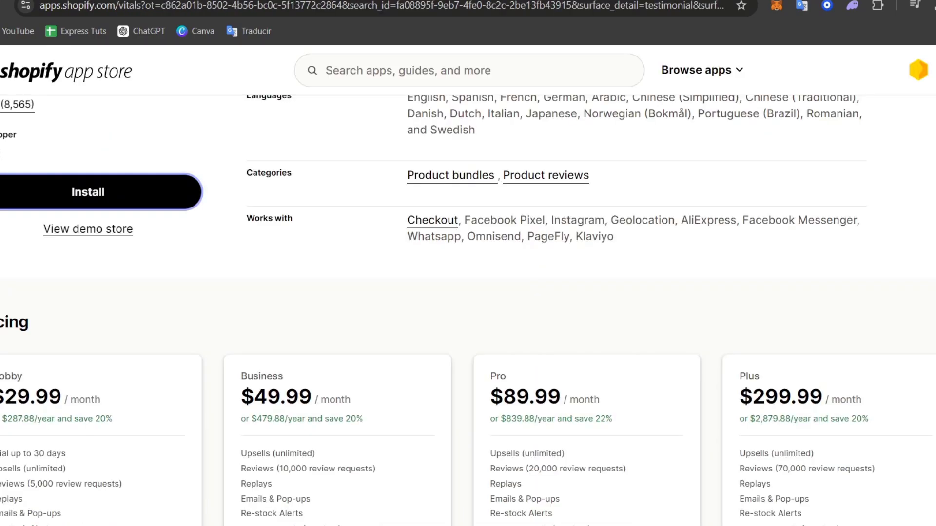
pyautogui.hotkey('ctrl', 'Tab')
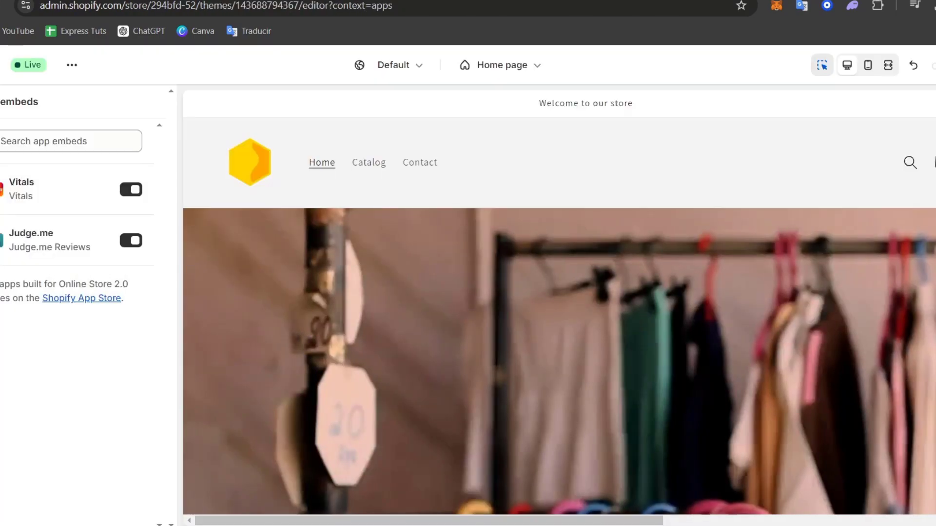
pyautogui.hotkey('ctrl', 'shift', 'Tab')
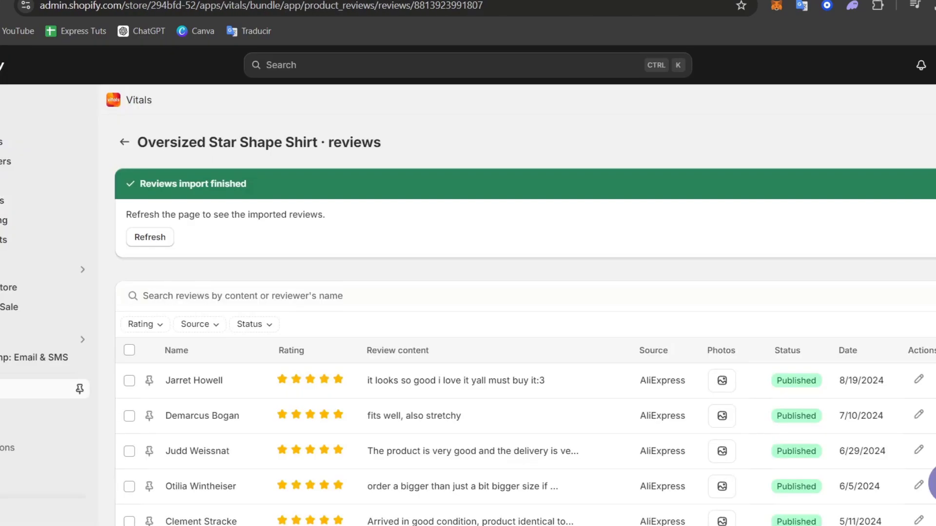
pyautogui.click(125, 142)
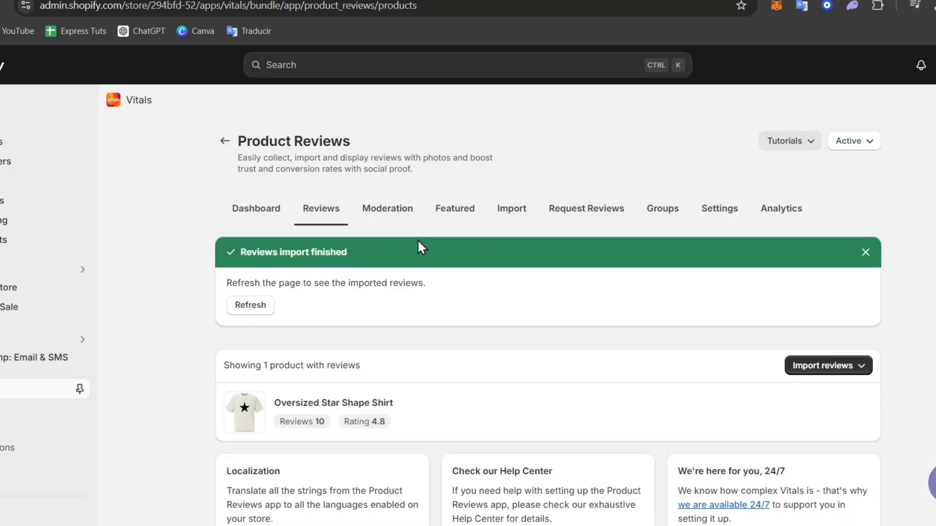
pyautogui.scroll(-2, 417, 243)
pyautogui.scroll(2, 368, 233)
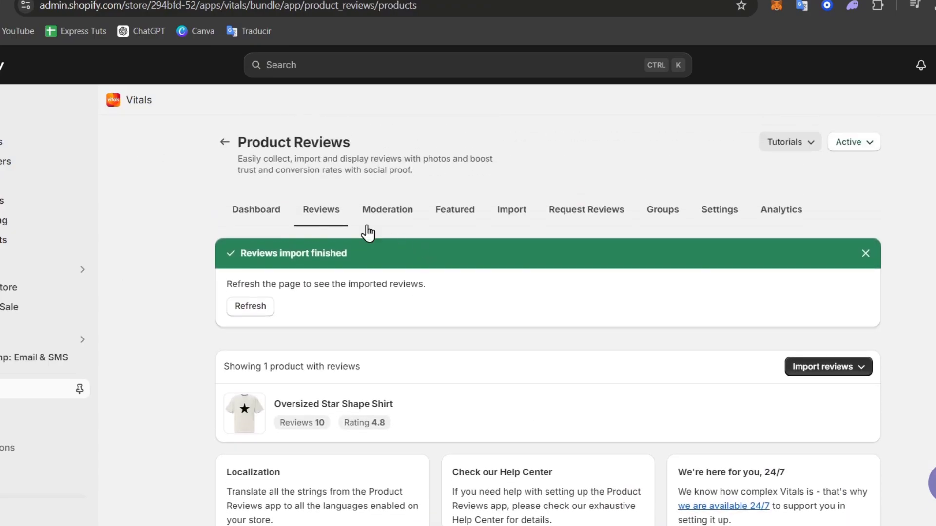
pyautogui.click(268, 210)
pyautogui.scroll(-3, 341, 268)
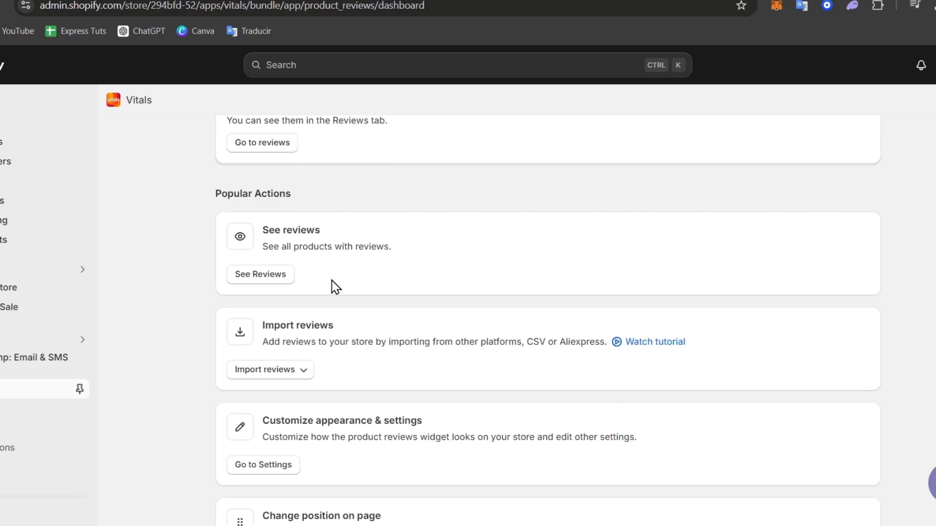
pyautogui.scroll(-3, 337, 287)
# - Set the review widget's star shape to Pointed corners and save the settings
pyautogui.click(287, 303)
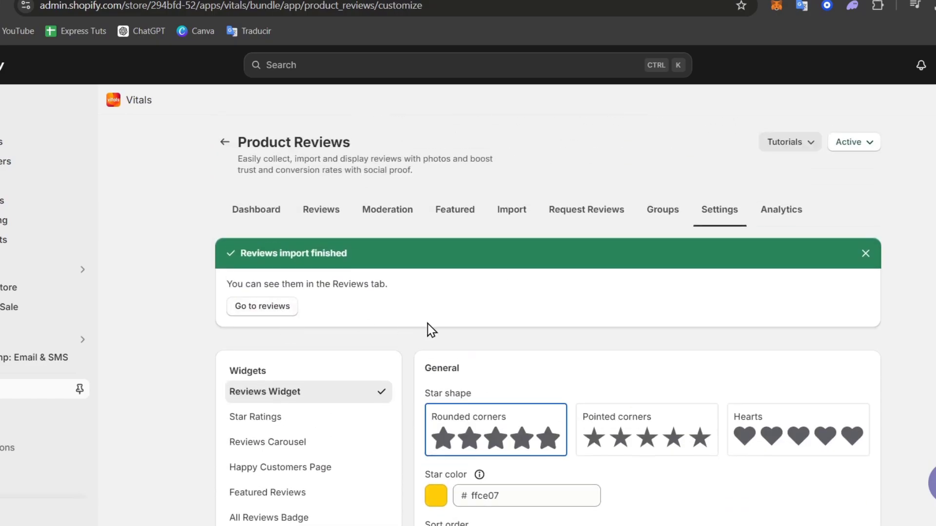
pyautogui.scroll(-2, 536, 331)
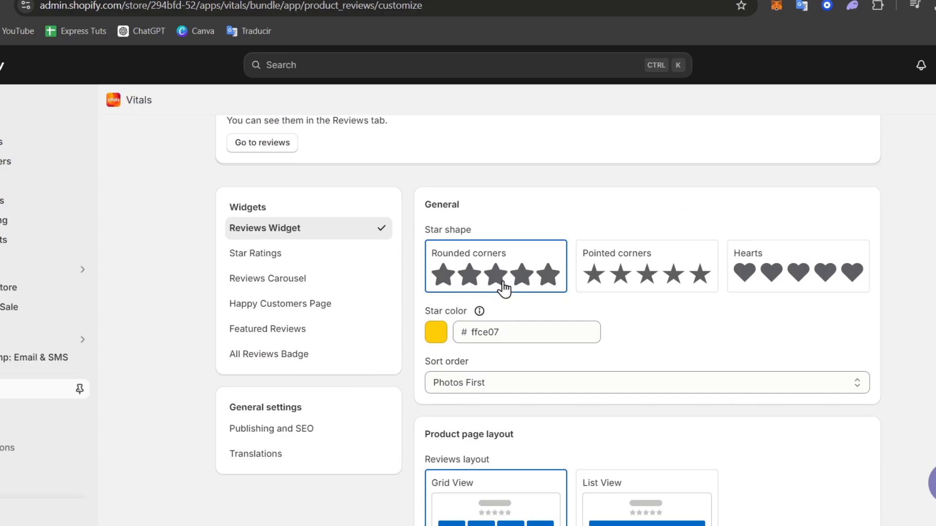
pyautogui.click(617, 288)
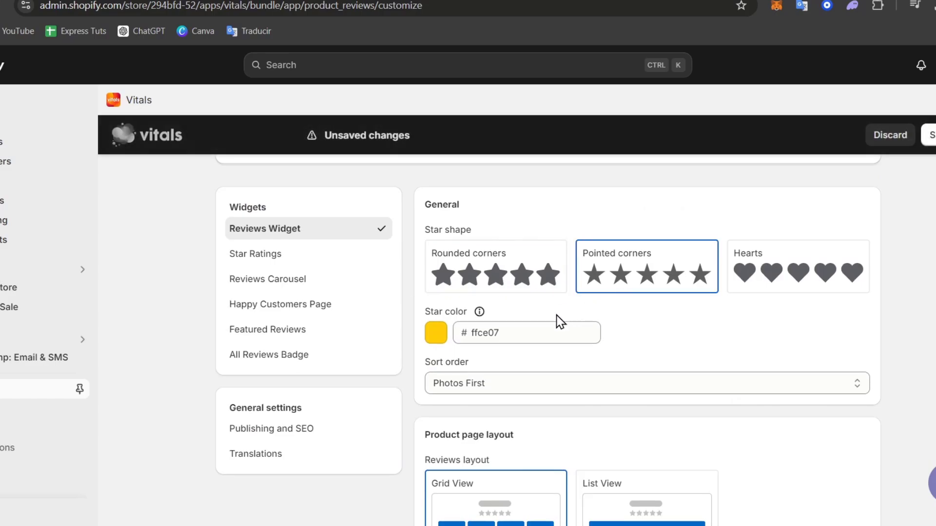
pyautogui.click(326, 282)
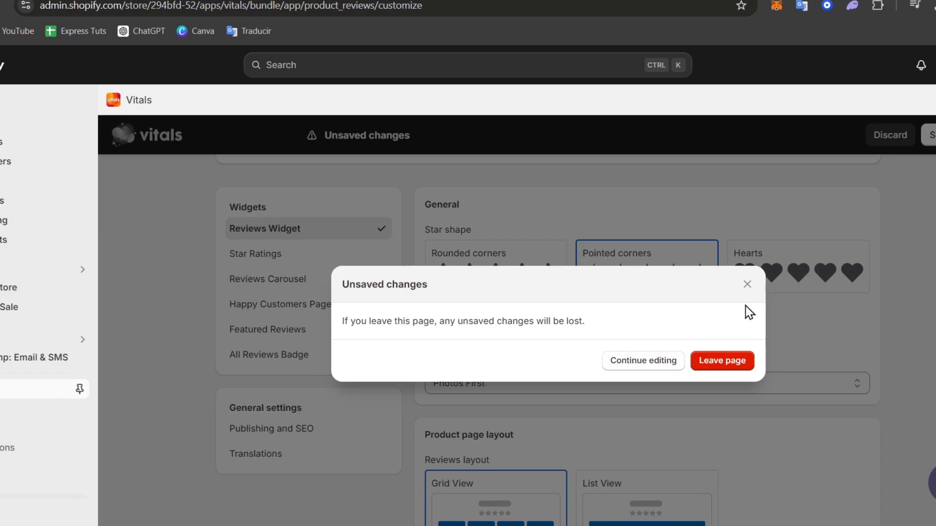
pyautogui.click(747, 284)
pyautogui.click(928, 135)
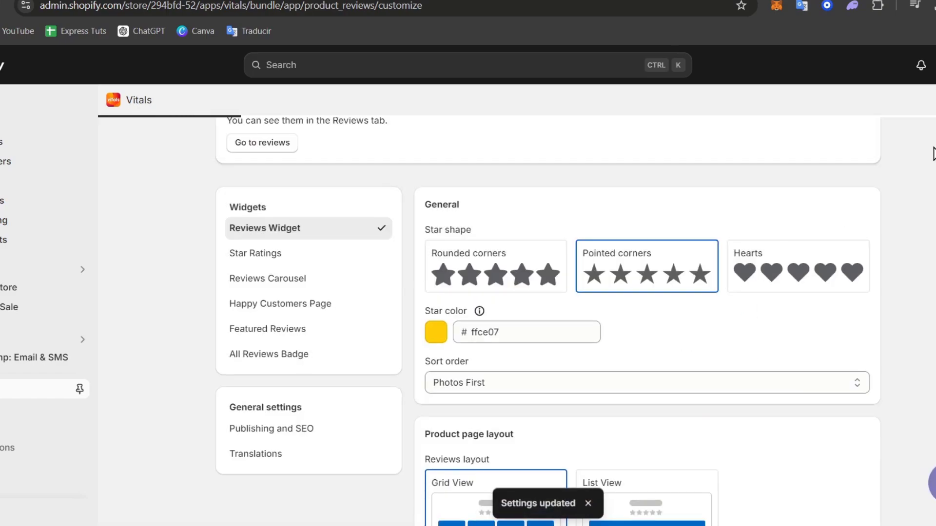
pyautogui.scroll(-3, 896, 217)
pyautogui.scroll(-3, 765, 319)
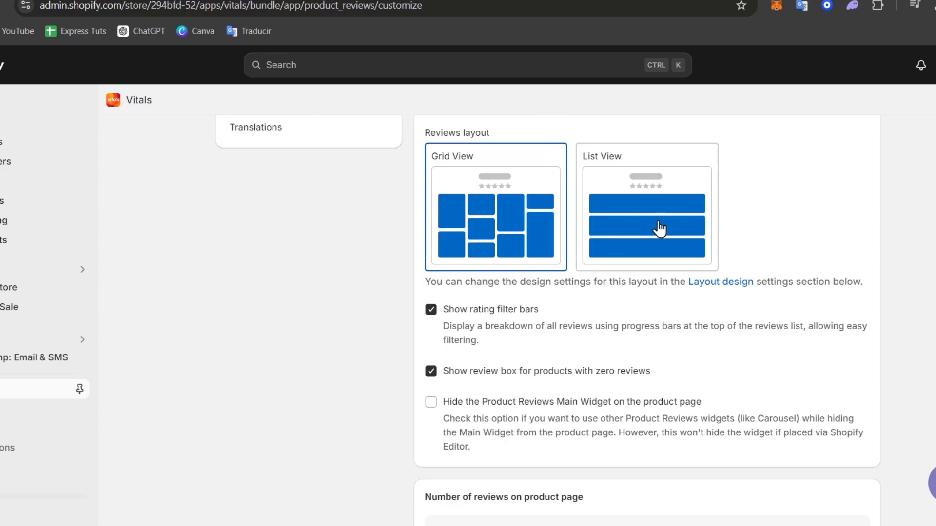
pyautogui.scroll(-3, 620, 346)
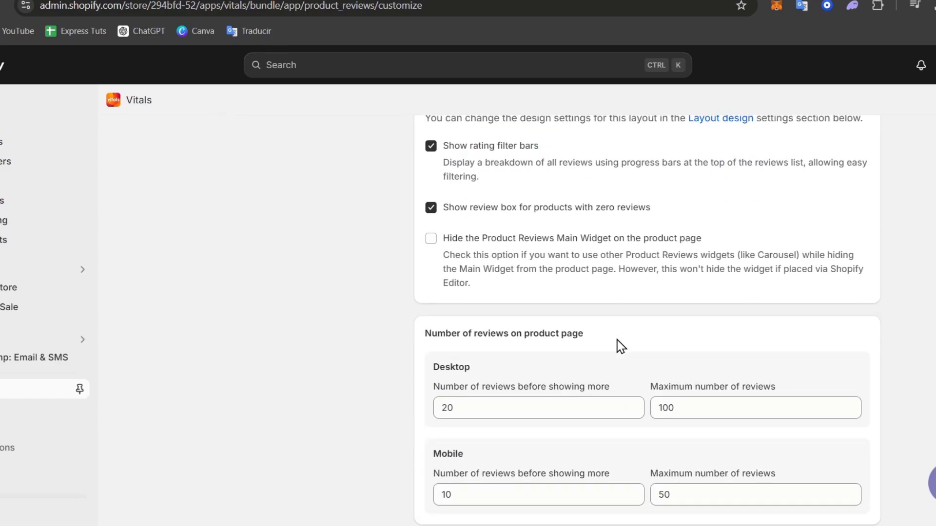
pyautogui.scroll(-6, 621, 347)
pyautogui.scroll(-15, 621, 347)
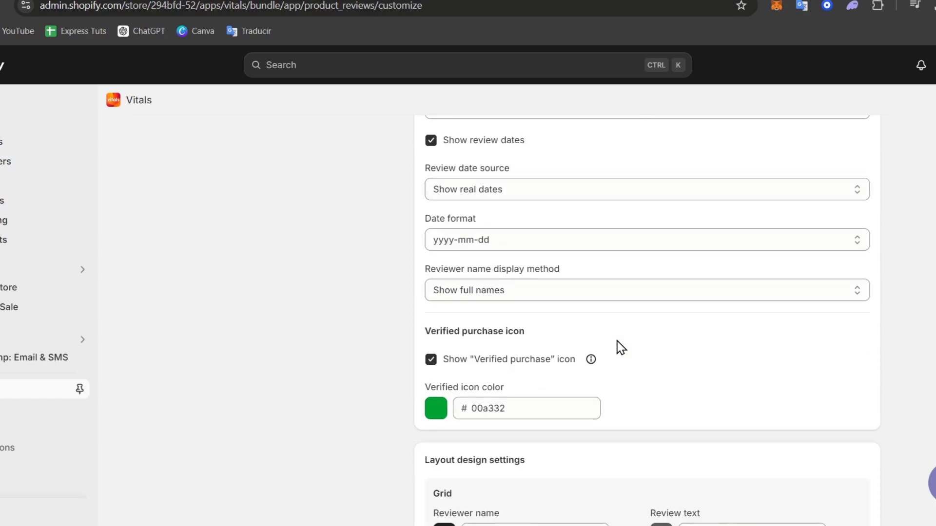
pyautogui.scroll(15, 620, 347)
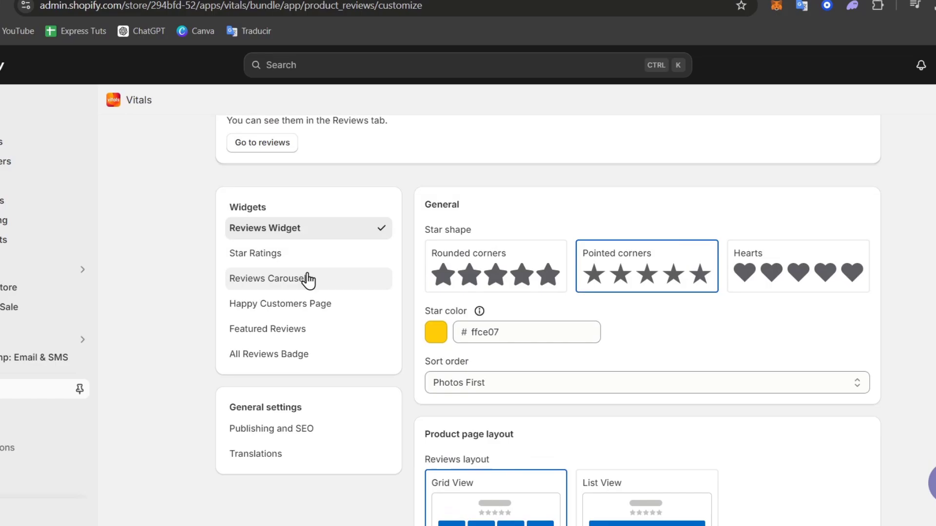
# - Open the Reviews Carousel settings and enable automatic display on the homepage
pyautogui.click(307, 278)
pyautogui.scroll(-3, 604, 355)
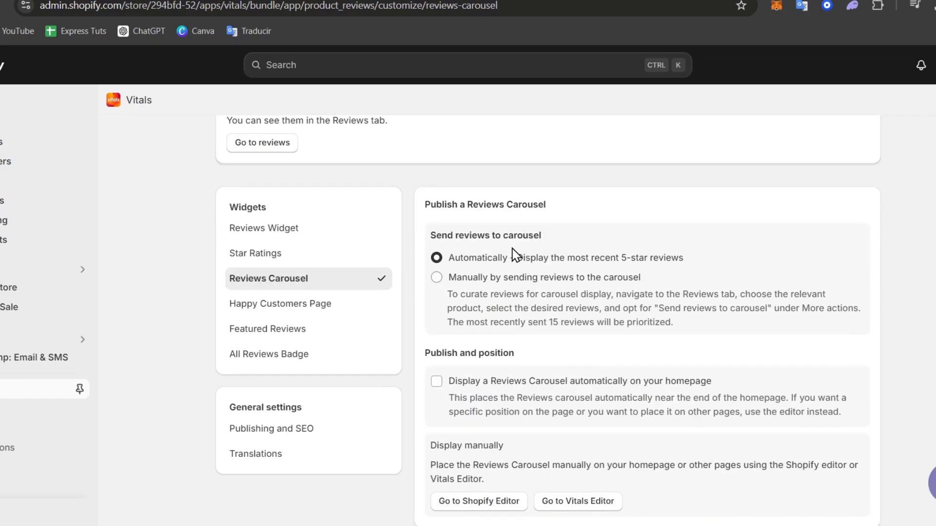
pyautogui.scroll(-3, 666, 337)
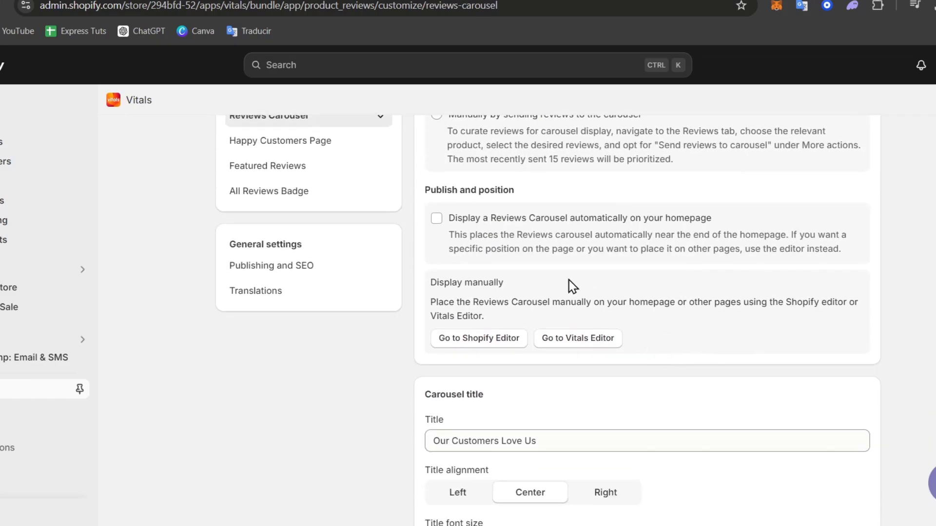
pyautogui.click(532, 234)
pyautogui.scroll(-3, 591, 296)
pyautogui.scroll(-3, 592, 347)
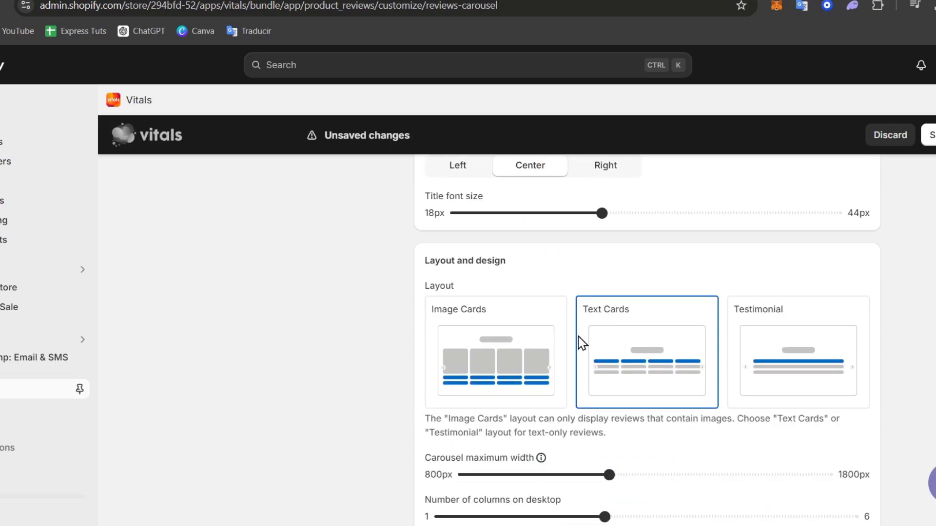
# - Use the Testimonial layout, about 1300 px max width, fewer text rows and square-bordered arrows
pyautogui.click(523, 348)
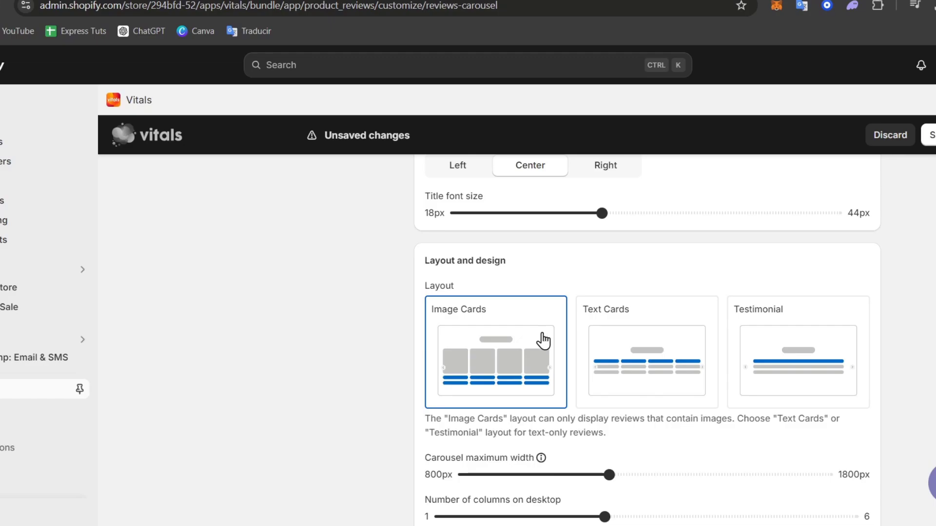
pyautogui.click(812, 367)
pyautogui.scroll(-3, 592, 296)
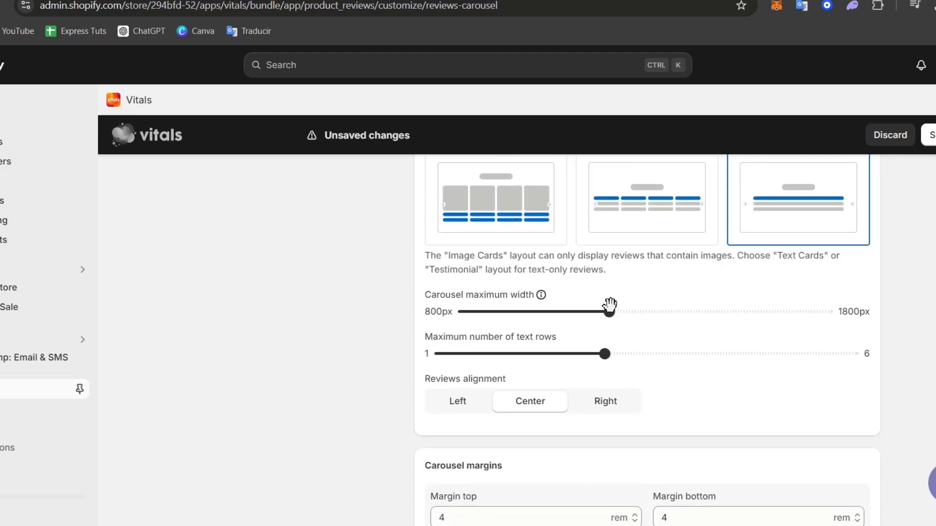
pyautogui.moveTo(609, 311); pyautogui.dragTo(537, 314)
pyautogui.moveTo(603, 353); pyautogui.dragTo(631, 388)
pyautogui.scroll(-10, 689, 388)
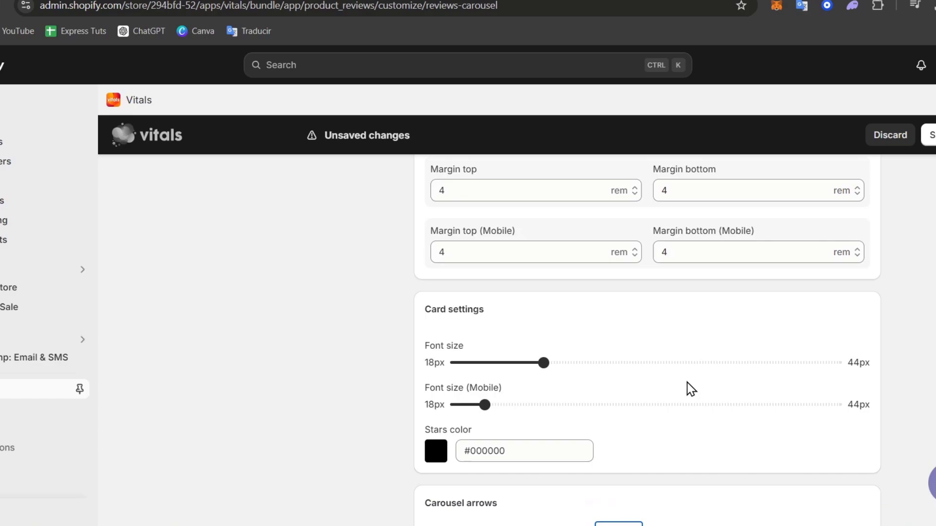
pyautogui.scroll(4, 688, 388)
pyautogui.scroll(-4, 687, 388)
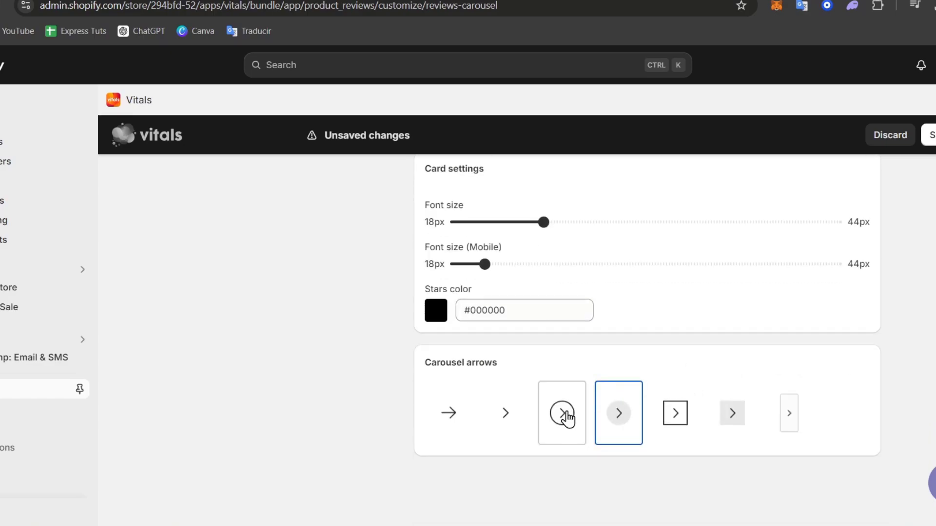
pyautogui.click(692, 428)
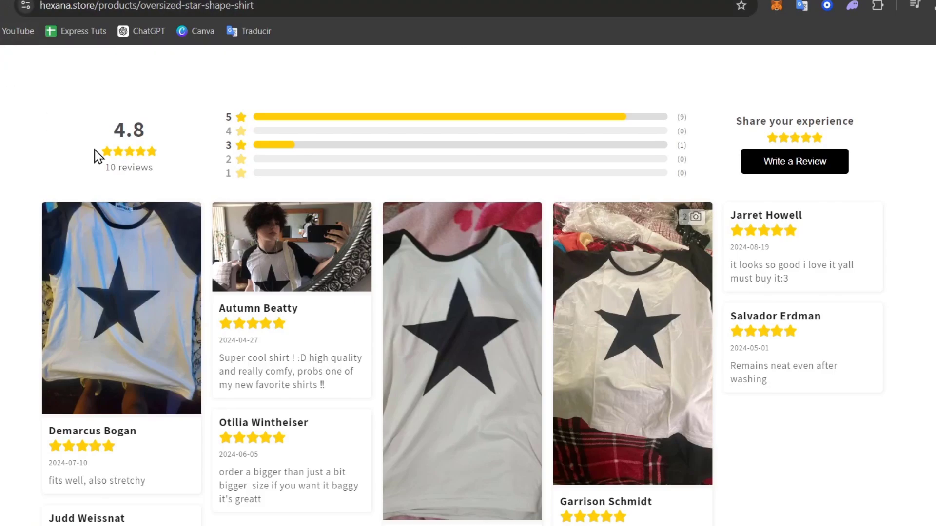
# - Review the star shirt page's Vitals reviews and Customer Reviews sections, then return to the theme editor
pyautogui.scroll(-10, 355, 303)
pyautogui.scroll(-3, 363, 281)
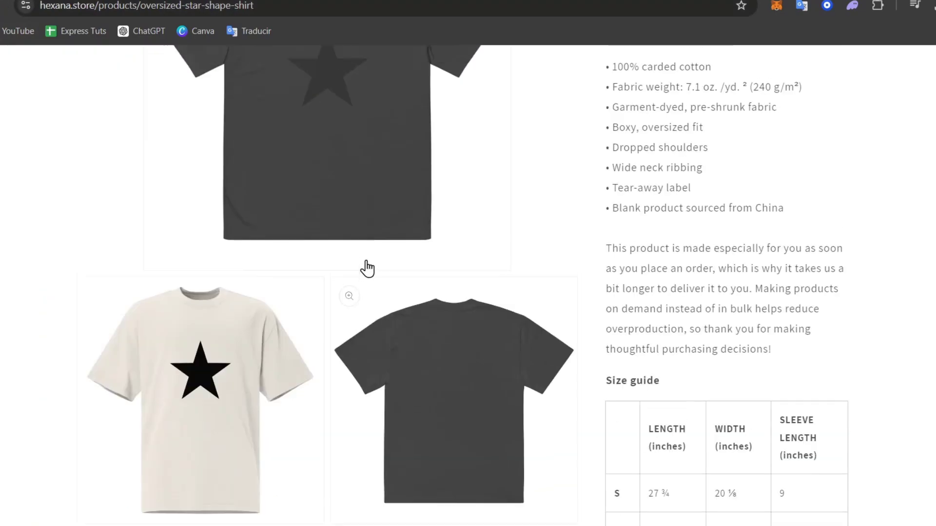
pyautogui.scroll(-10, 367, 268)
pyautogui.scroll(2, 366, 263)
pyautogui.scroll(-2, 365, 263)
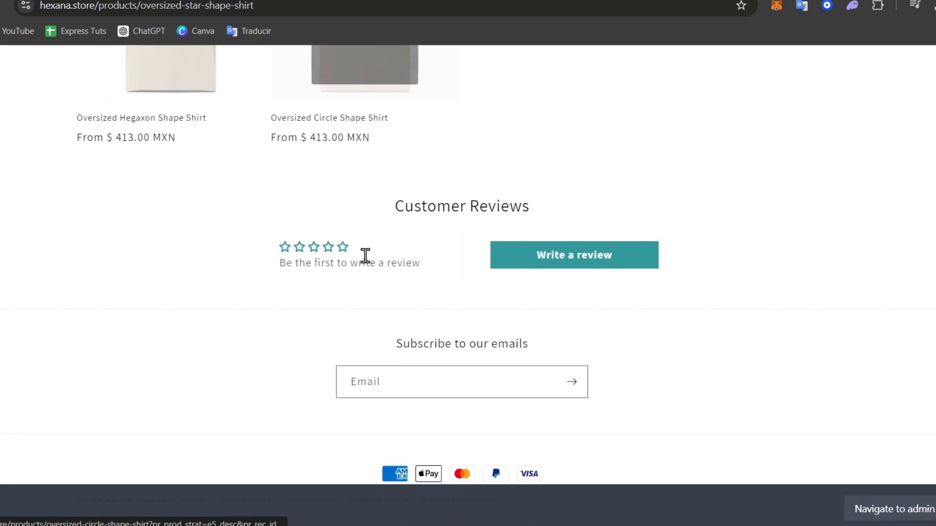
pyautogui.scroll(15, 366, 263)
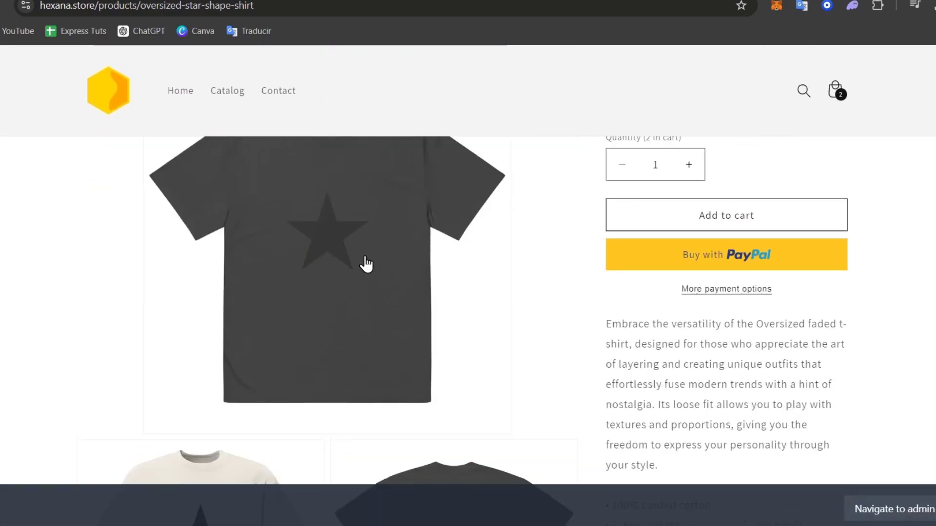
pyautogui.hotkey('ctrl', 'Tab')
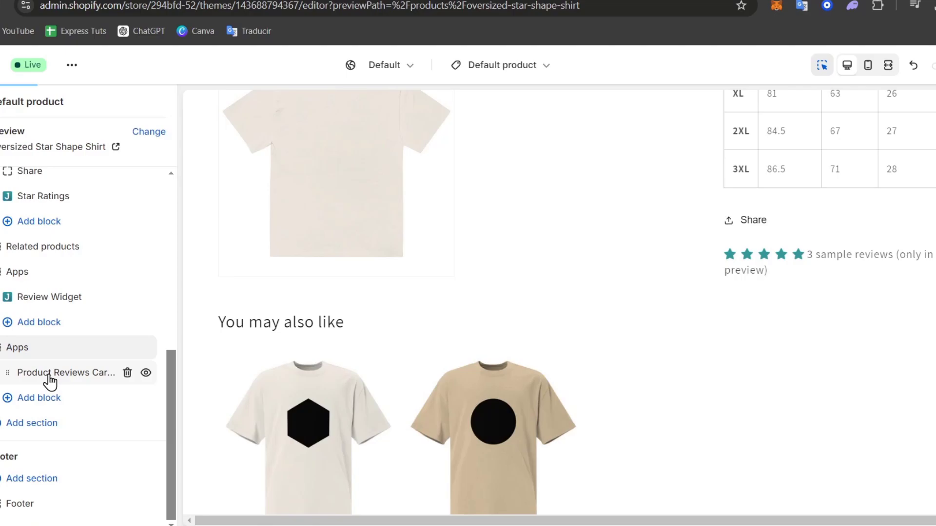
# - Delete the Judge.me review widget section from the product template
pyautogui.click(50, 380)
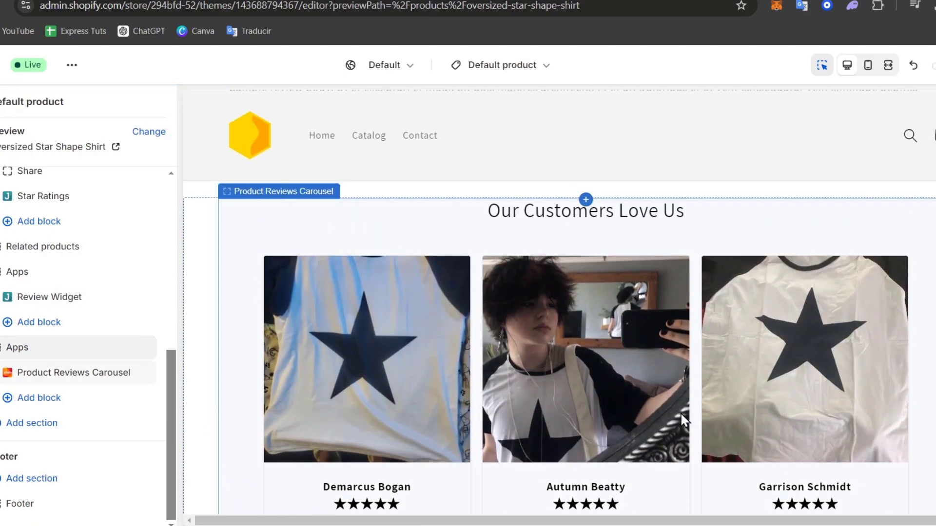
pyautogui.click(63, 347)
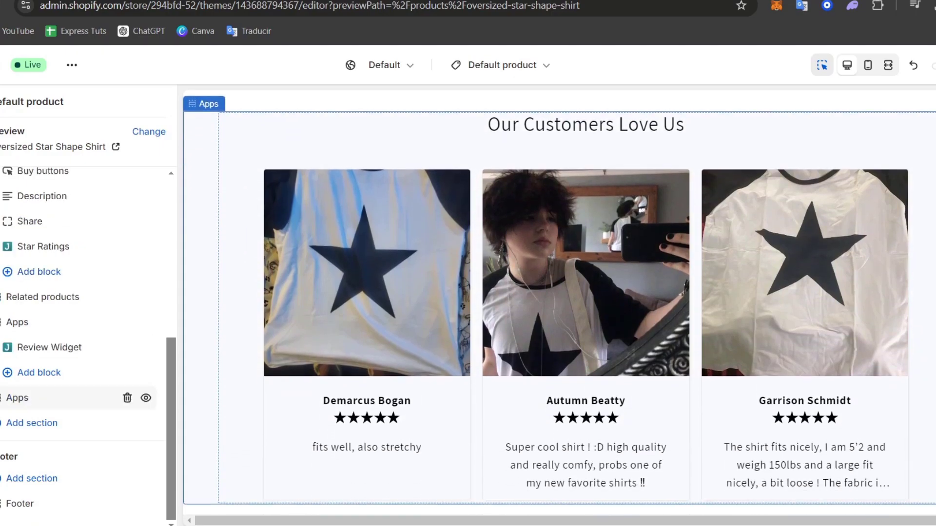
pyautogui.click(3, 322)
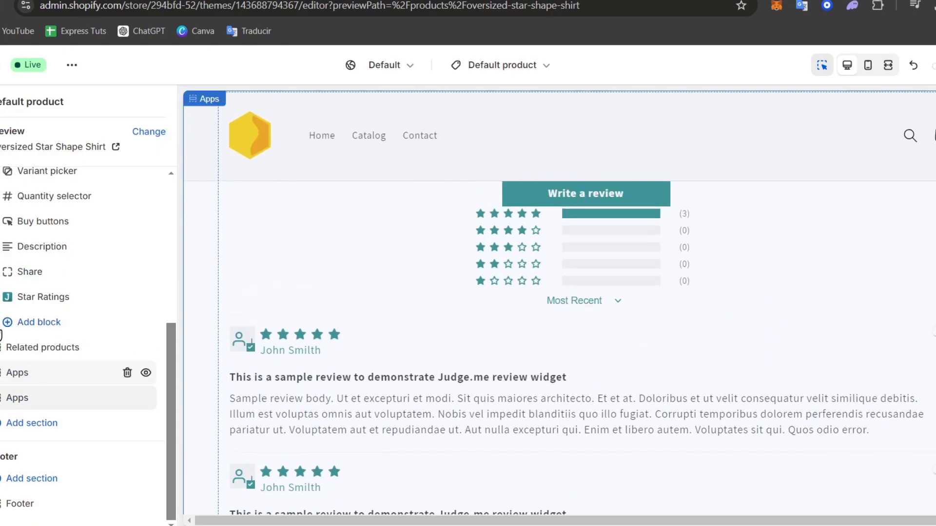
pyautogui.click(128, 374)
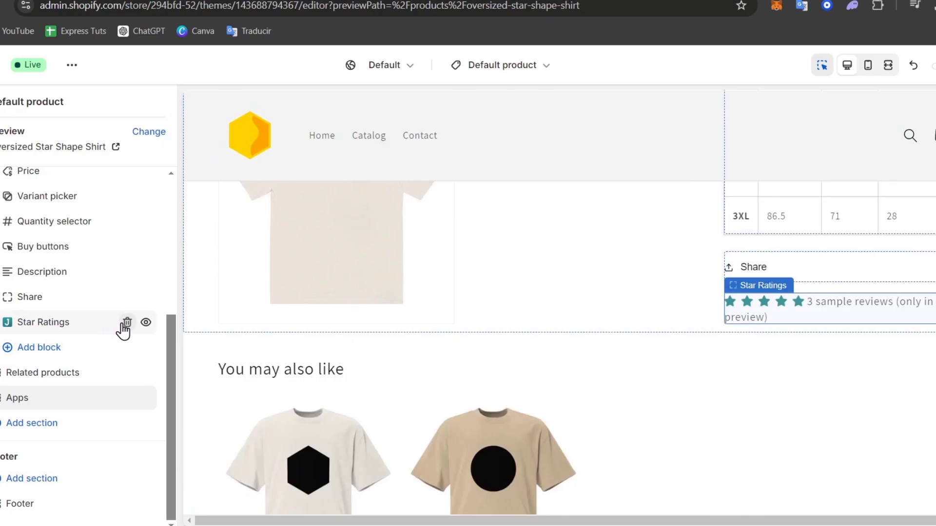
# - Delete the Star Ratings block and open the carousel's Apps section settings
pyautogui.click(124, 325)
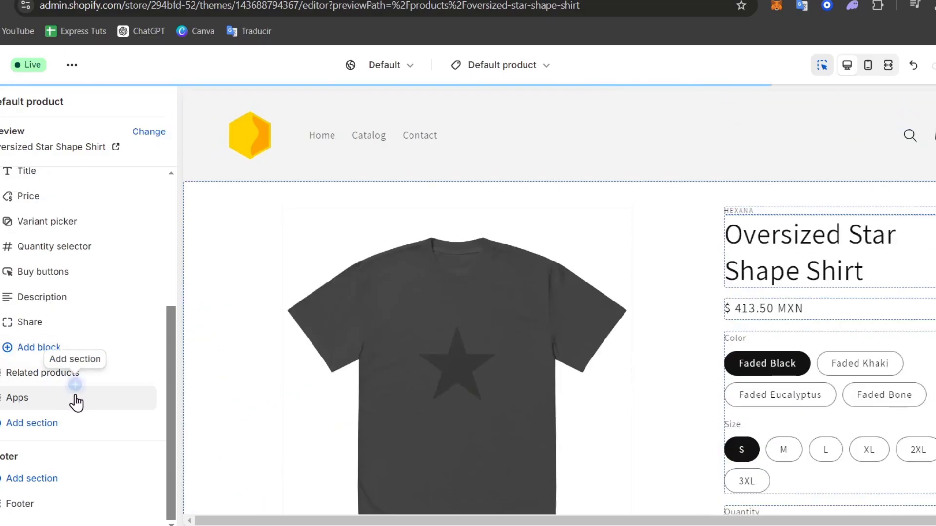
pyautogui.scroll(-15, 477, 361)
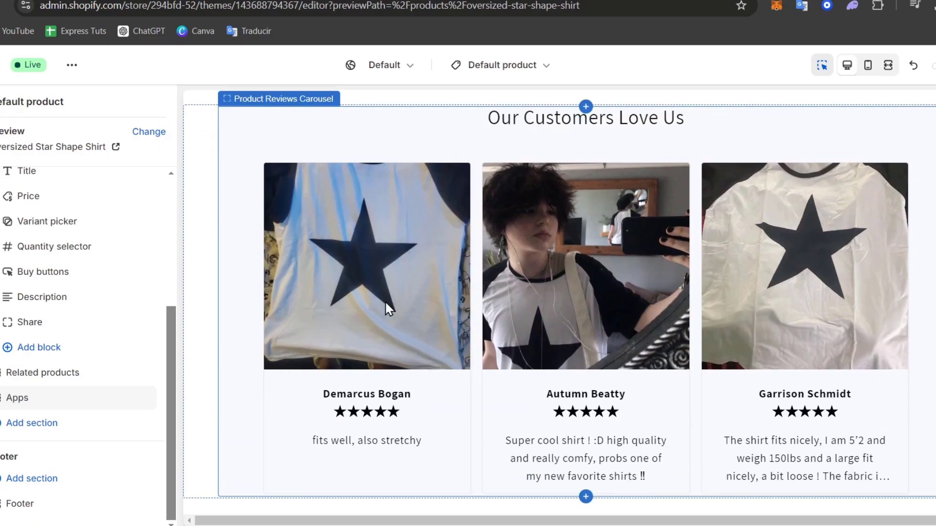
pyautogui.click(34, 398)
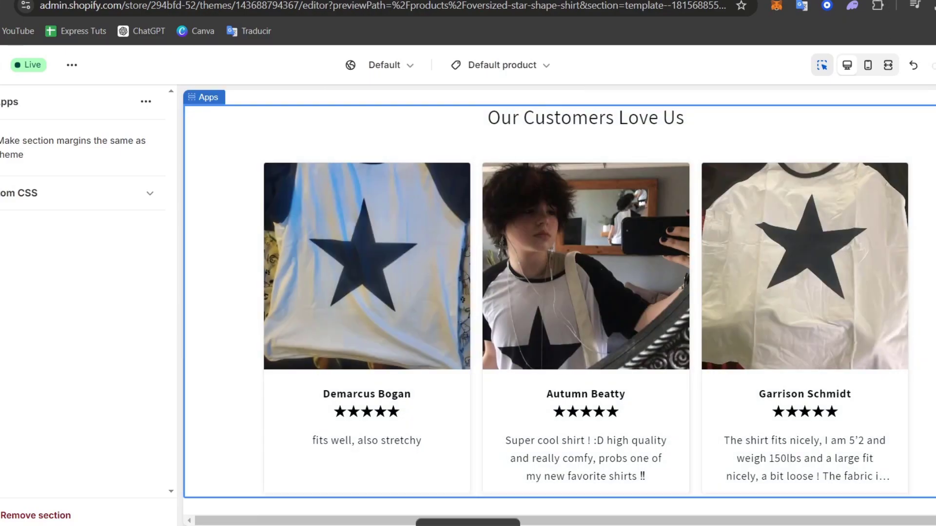
# - Go to the live star shirt product page and reload it with F5
pyautogui.click(302, 1)
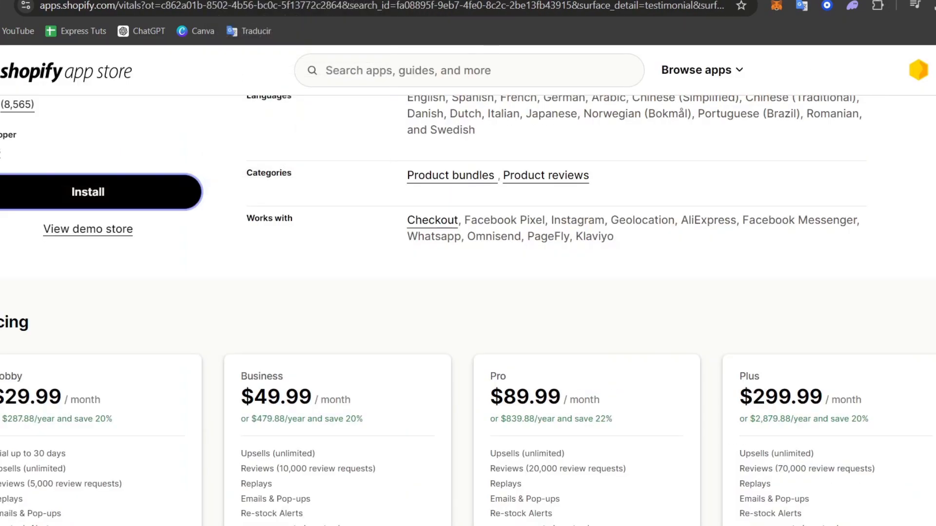
pyautogui.click(390, 1)
pyautogui.hotkey('ctrl', 'Tab')
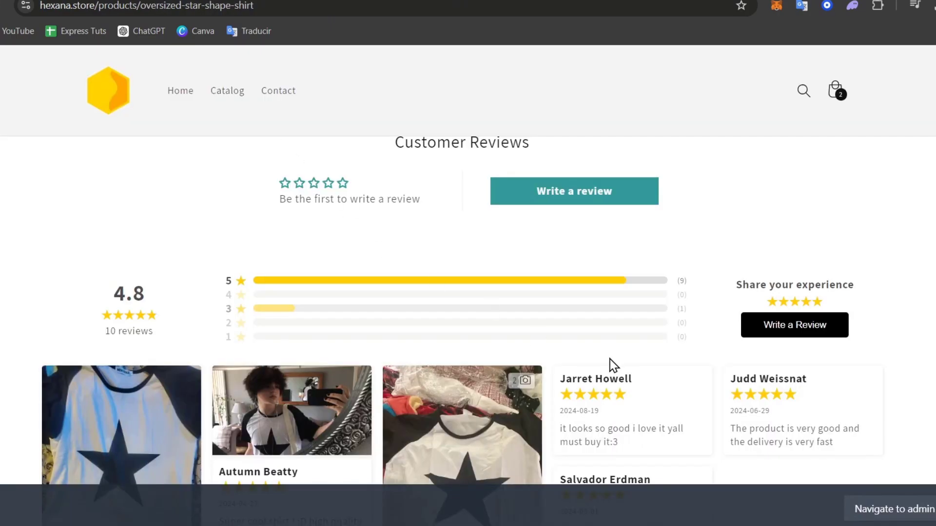
pyautogui.scroll(-10, 611, 365)
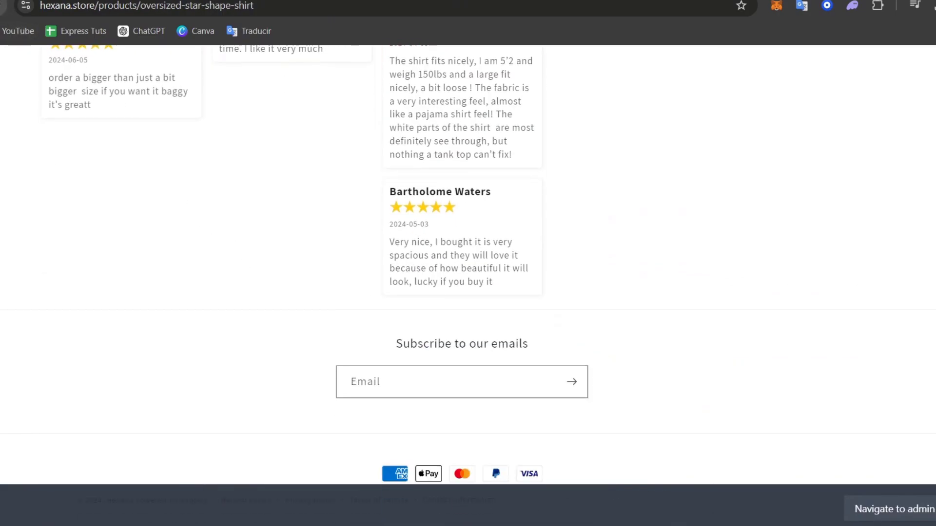
pyautogui.press('F5')
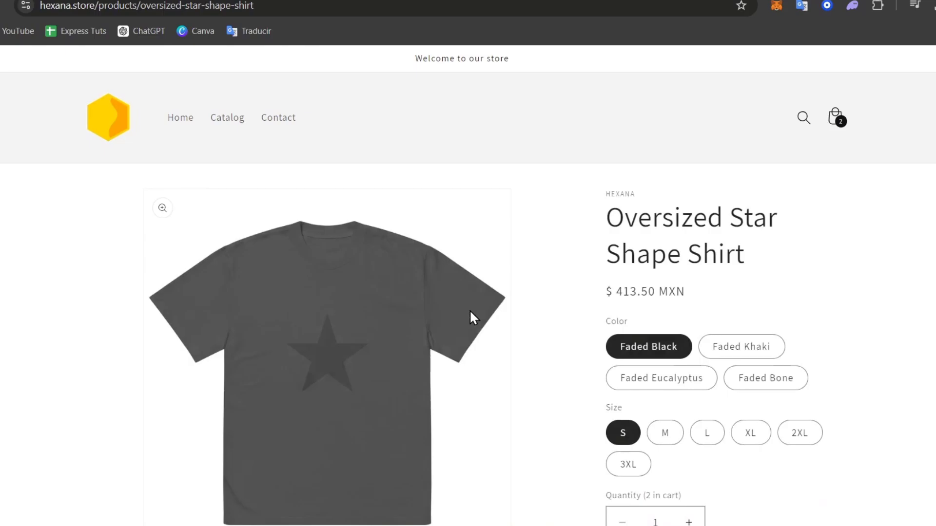
# - Enlarge the second customer photo in the Our Customers Love Us carousel
pyautogui.scroll(-15, 661, 272)
pyautogui.scroll(-5, 664, 274)
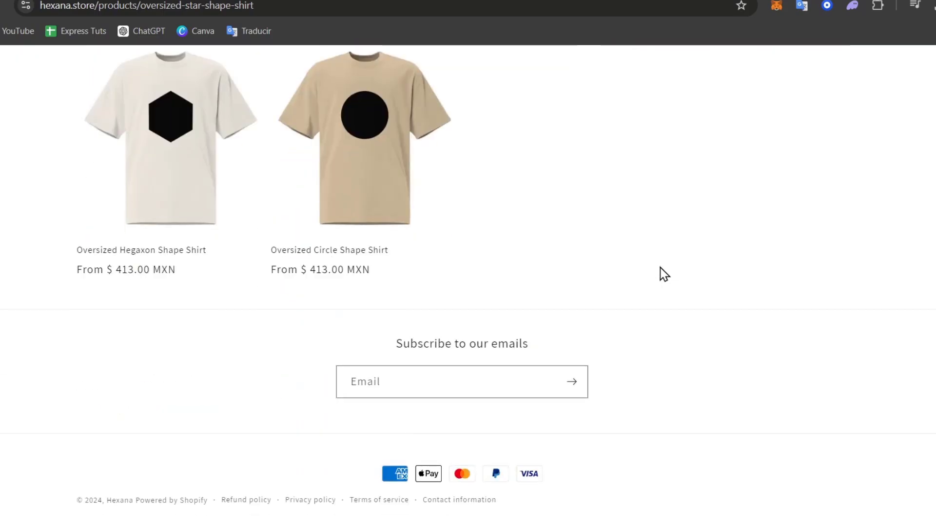
pyautogui.scroll(-5, 661, 271)
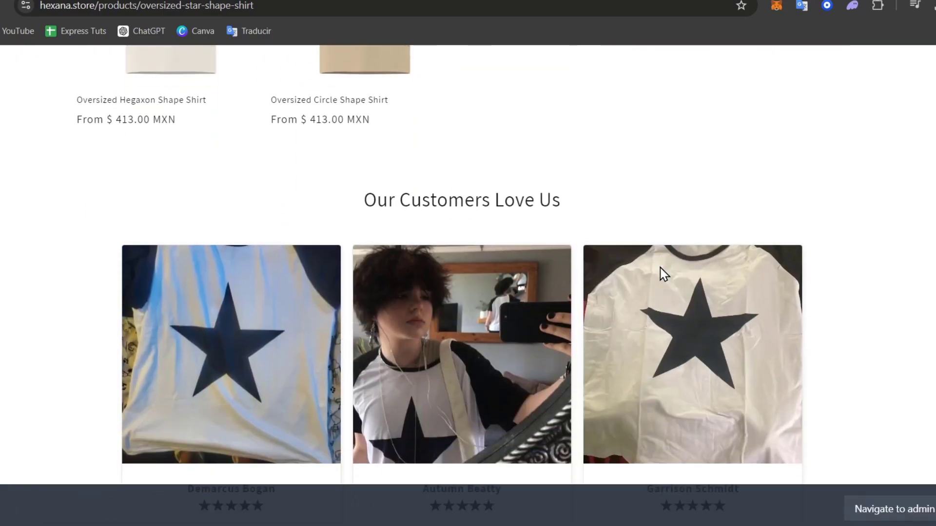
pyautogui.scroll(3, 810, 244)
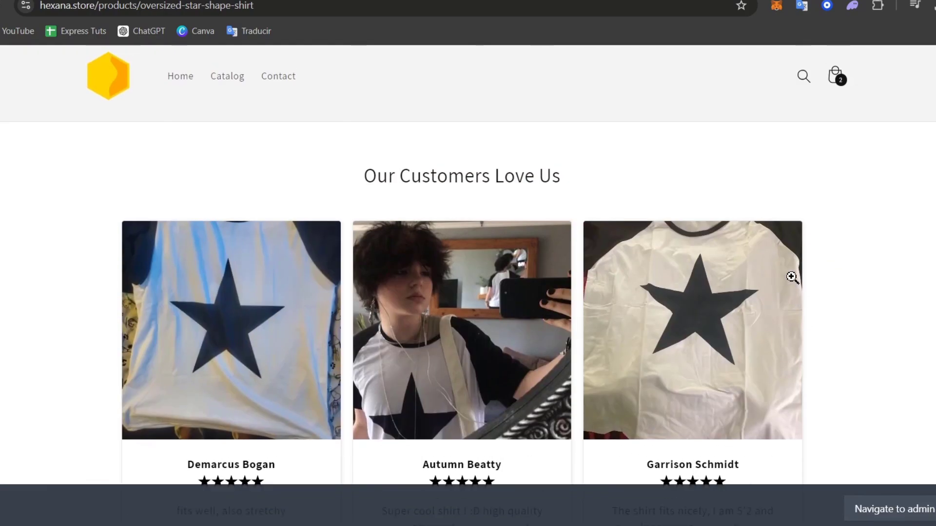
pyautogui.scroll(-3, 790, 275)
pyautogui.click(365, 198)
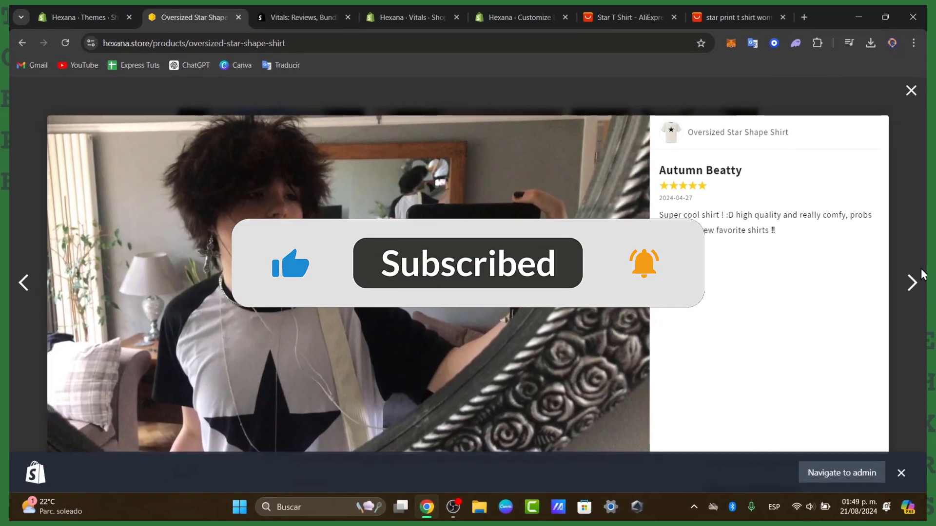
# - Page forward and back through the enlarged reviews, ending on 'fits well, also stretchy'
pyautogui.click(921, 276)
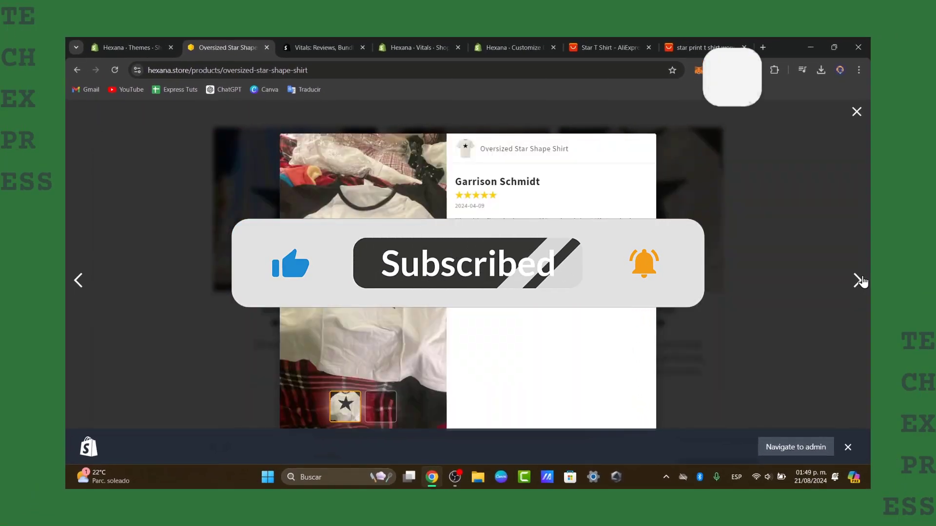
pyautogui.click(917, 283)
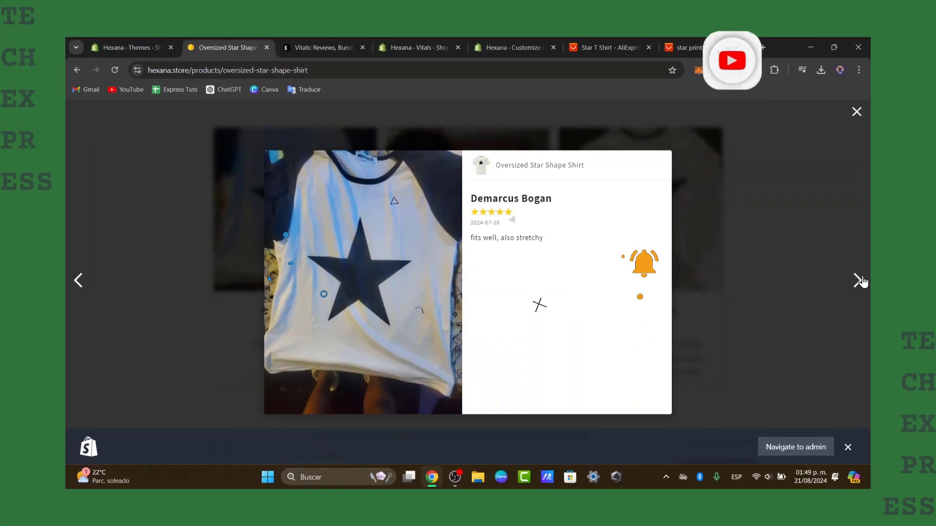
pyautogui.click(79, 285)
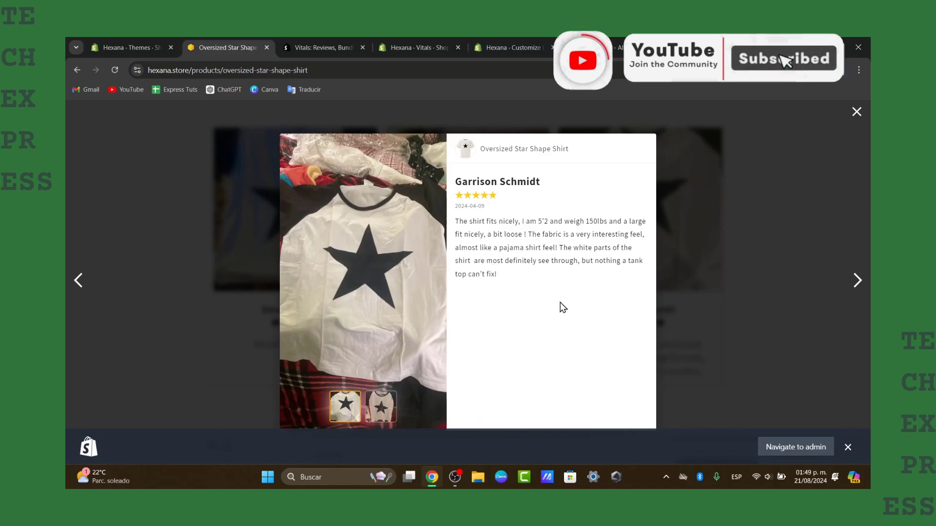
pyautogui.click(857, 281)
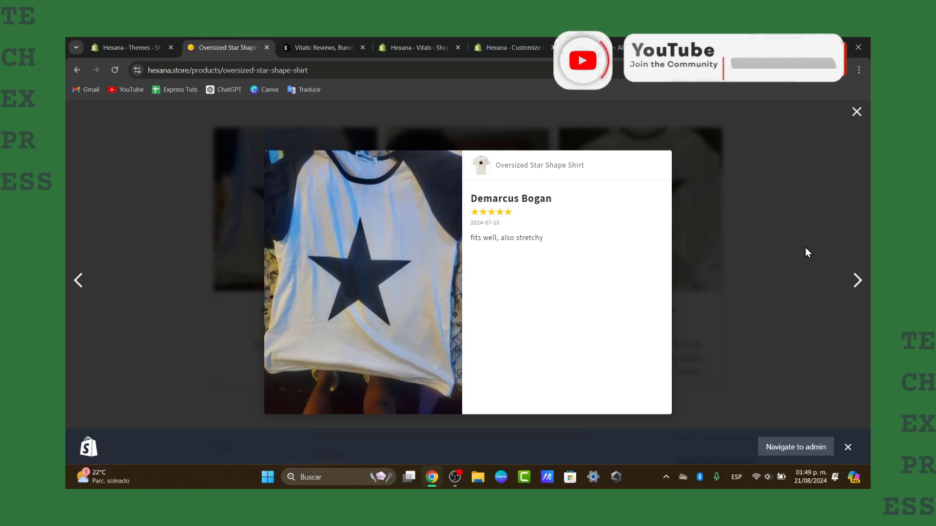